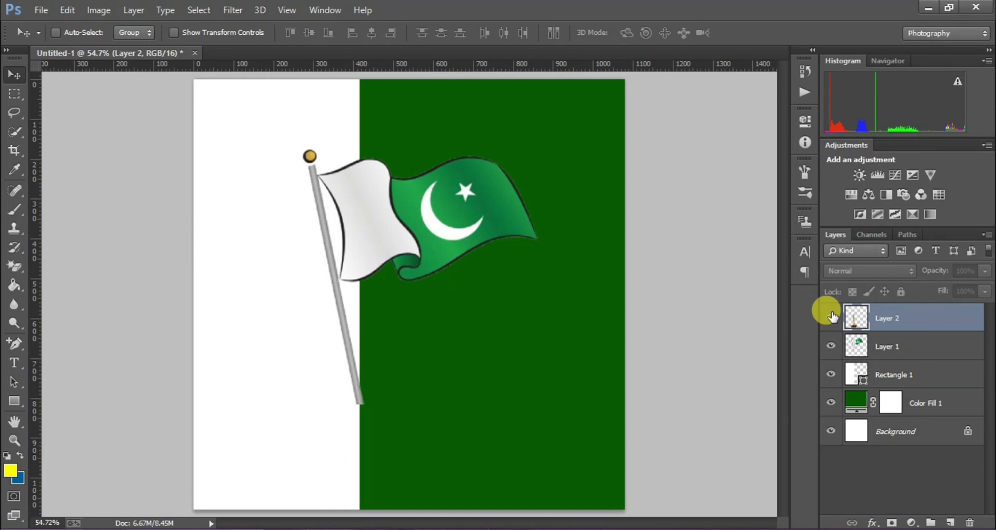
Make the tower layer (Layer 2) and the black-and-white portrait layer (Layer 3) visible.
{"action": "left_click", "coordinate": [831, 318]}
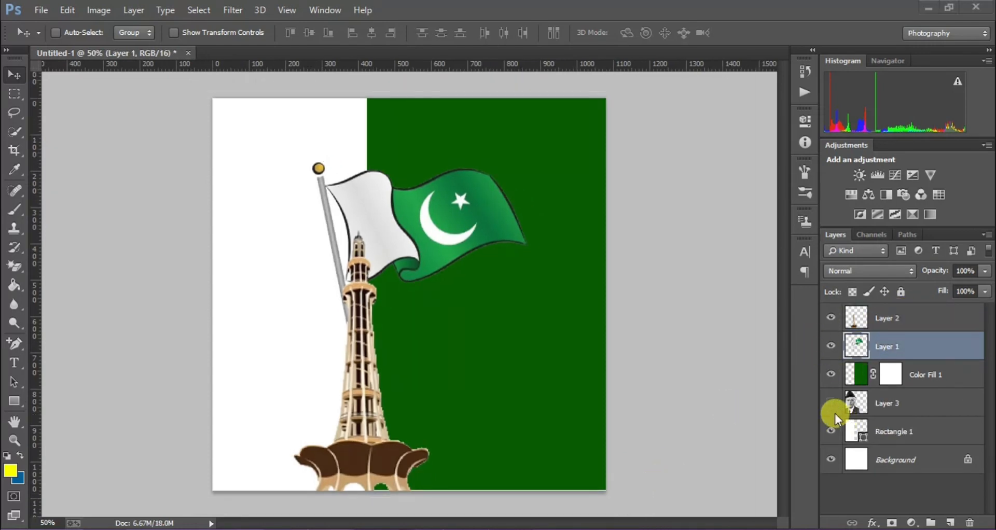
{"action": "left_click", "coordinate": [830, 402]}
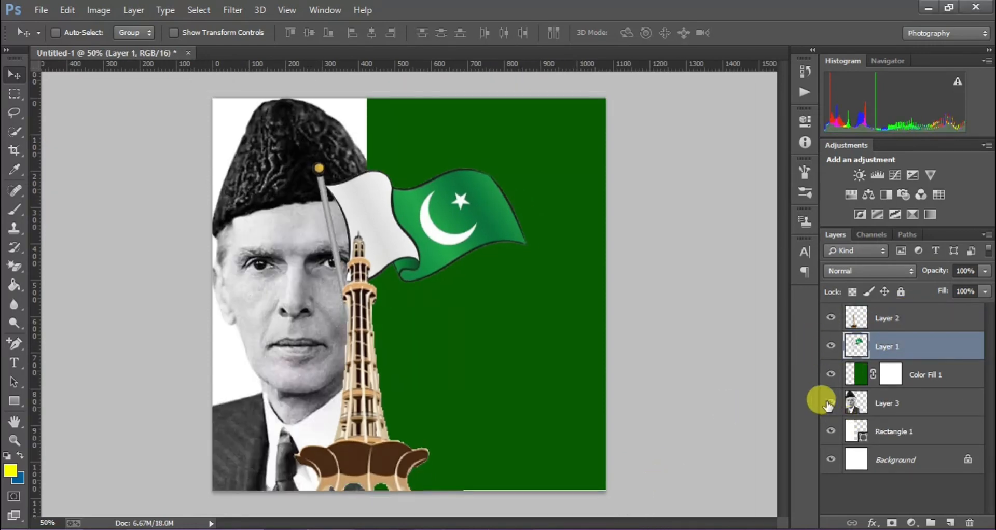
Add the yellow text "23" on the green area just below the flag.
{"action": "left_click", "coordinate": [13, 363]}
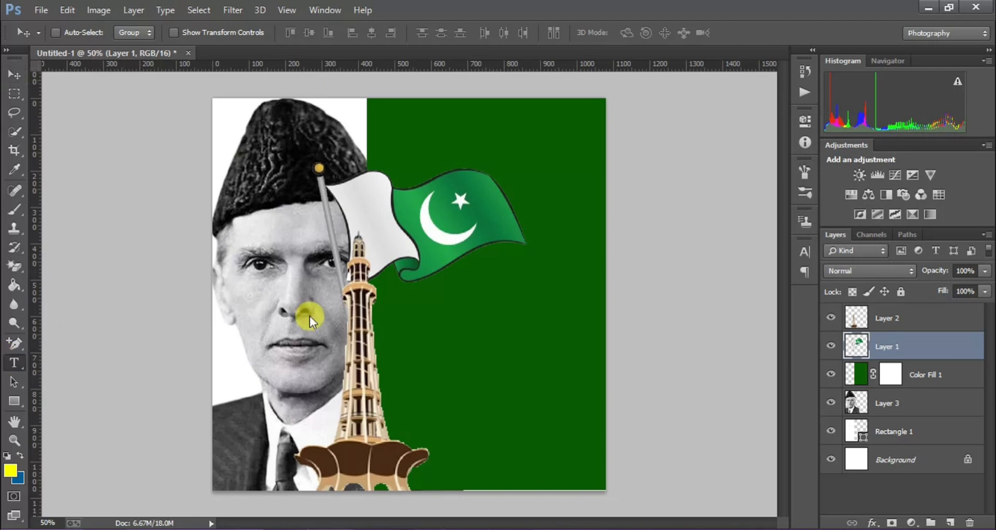
{"action": "left_click", "coordinate": [465, 301]}
{"action": "type", "text": "34"}
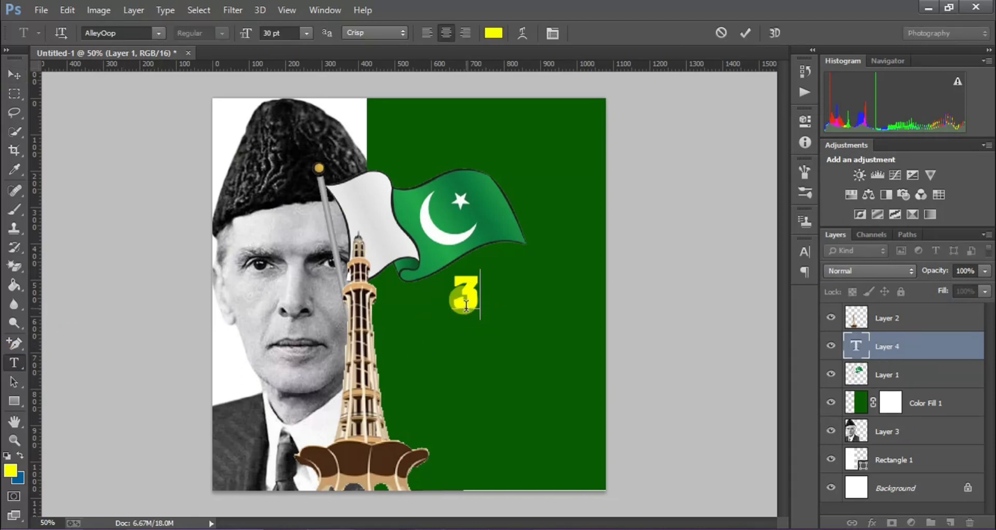
{"action": "key", "text": "BackSpace"}
{"action": "key", "text": "BackSpace"}
{"action": "type", "text": "23"}
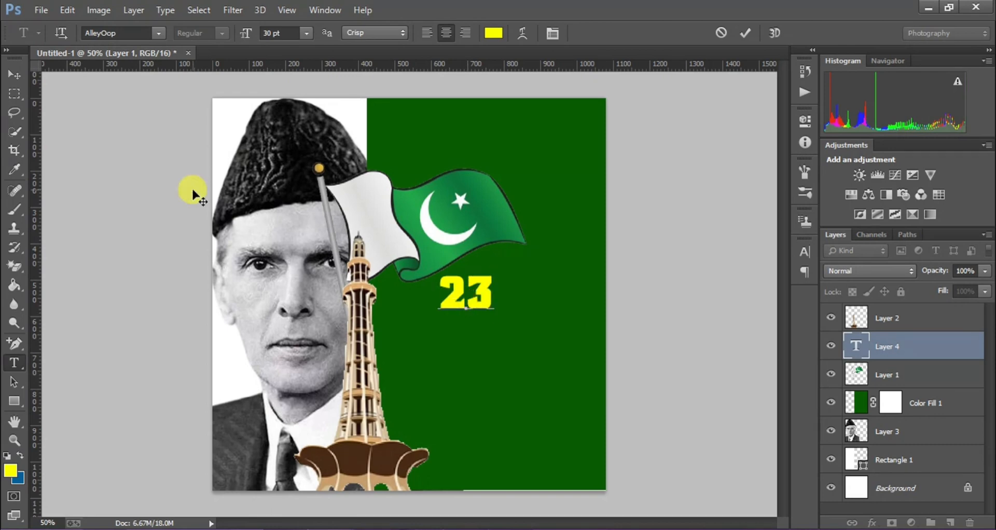
{"action": "left_click", "coordinate": [13, 75]}
Duplicate the "23" text layer and move the copy straight down to form a second line.
{"action": "key", "text": "ctrl+j"}
{"action": "key", "text": "shift+Down"}
{"action": "key", "text": "shift+Down"}
{"action": "key", "text": "shift+Down"}
{"action": "key", "text": "shift+Down"}
{"action": "key", "text": "shift+Down"}
{"action": "key", "text": "shift+Down"}
{"action": "key", "text": "shift+Down"}
{"action": "key", "text": "shift+Down"}
{"action": "key", "text": "shift+Down"}
{"action": "key", "text": "shift+Down"}
{"action": "key", "text": "shift+Down"}
{"action": "key", "text": "shift+Down"}
{"action": "key", "text": "shift+Down"}
{"action": "key", "text": "shift+Down"}
{"action": "key", "text": "shift+Down"}
{"action": "key", "text": "shift+Down"}
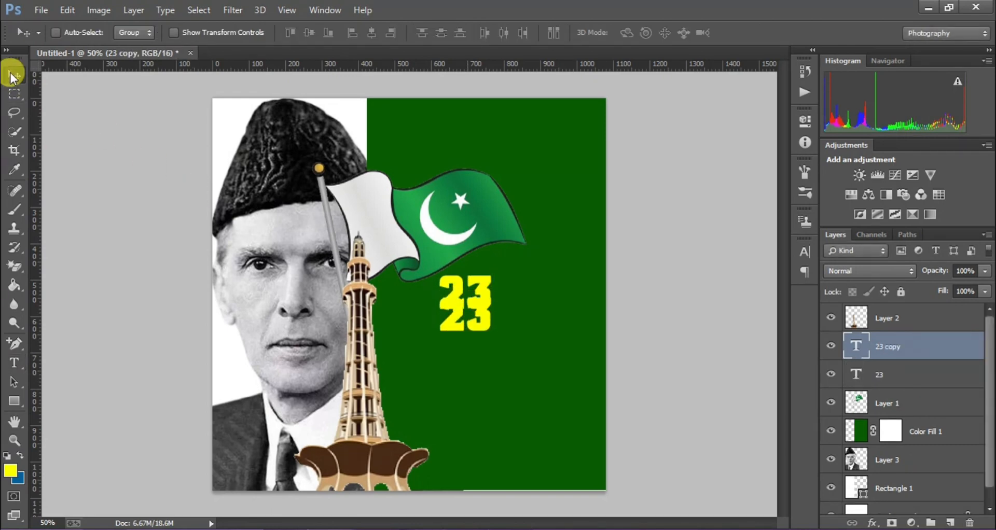
Replace the text of the lower "23" copy with "MARCH".
{"action": "key", "text": "t"}
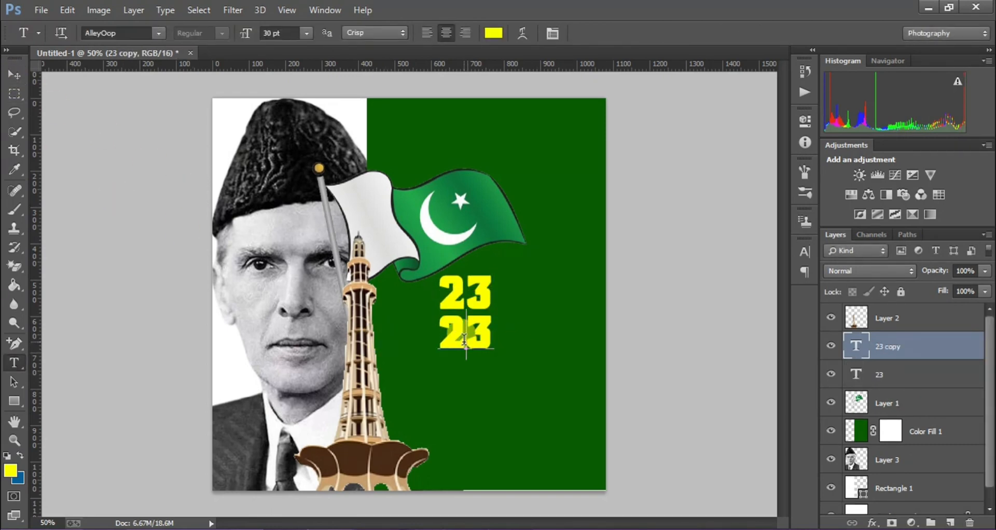
{"action": "left_click", "coordinate": [464, 339]}
{"action": "key", "text": "ctrl+a"}
{"action": "key", "text": "BackSpace"}
{"action": "type", "text": "MARCH"}
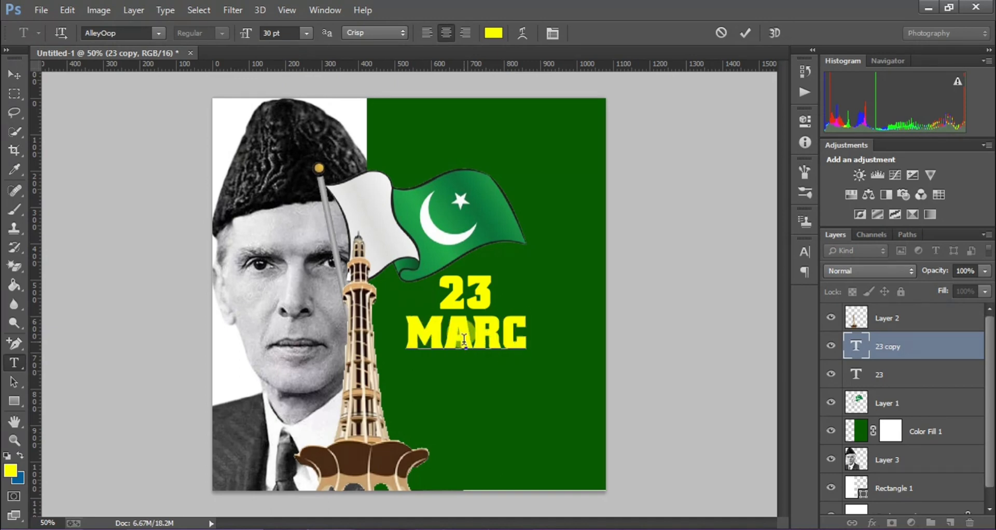
{"action": "left_click", "coordinate": [19, 74]}
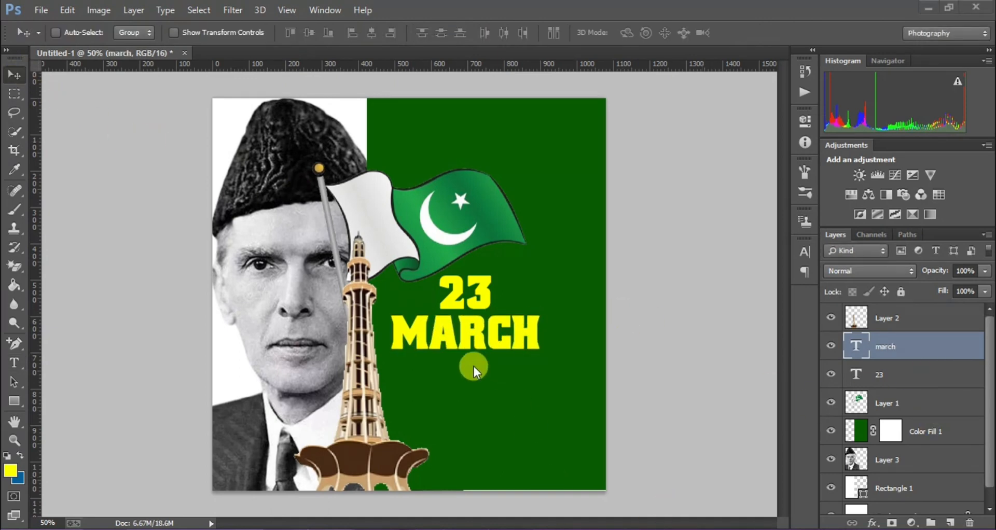
Duplicate the "MARCH" text layer and move the copy straight down to form a third line.
{"action": "left_click", "coordinate": [904, 350]}
{"action": "key", "text": "ctrl+j"}
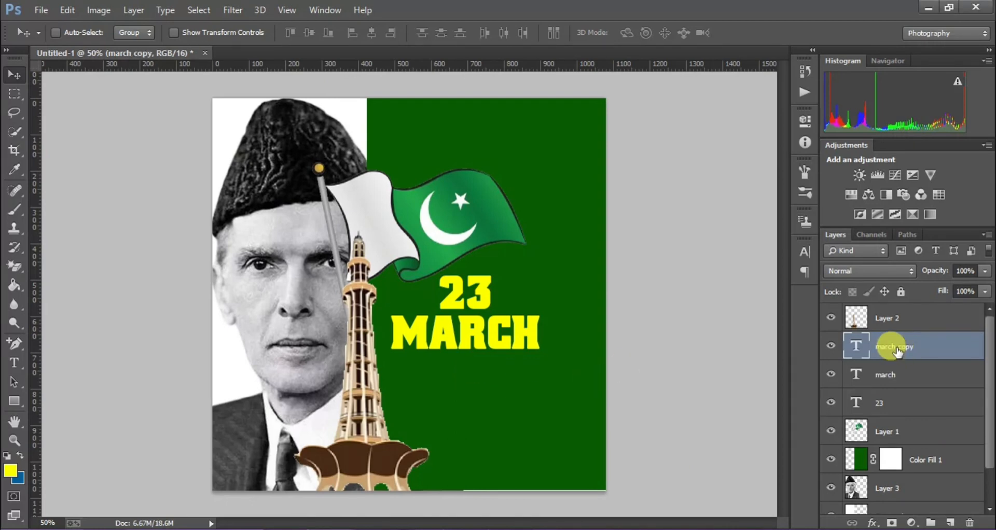
{"action": "left_click_drag", "start_coordinate": [541, 323], "coordinate": [542, 332]}
{"action": "key", "text": "shift+Down"}
{"action": "key", "text": "shift+Down"}
{"action": "key", "text": "shift+Down"}
{"action": "key", "text": "shift+Down"}
{"action": "key", "text": "shift+Down"}
{"action": "key", "text": "shift+Down"}
{"action": "key", "text": "shift+Down"}
{"action": "key", "text": "shift+Down"}
{"action": "key", "text": "shift+Down"}
{"action": "key", "text": "shift+Down"}
{"action": "key", "text": "shift+Down"}
{"action": "key", "text": "shift+Down"}
{"action": "key", "text": "shift+Down"}
{"action": "key", "text": "shift+Down"}
{"action": "key", "text": "shift+Down"}
{"action": "key", "text": "shift+Down"}
{"action": "key", "text": "shift+Down"}
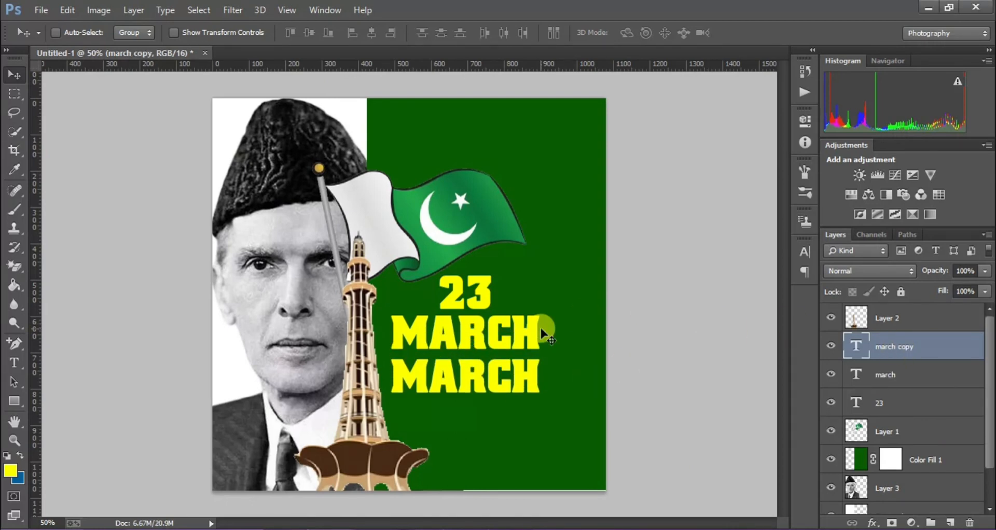
Replace the text of the lower "MARCH" copy with "1931".
{"action": "key", "text": "t"}
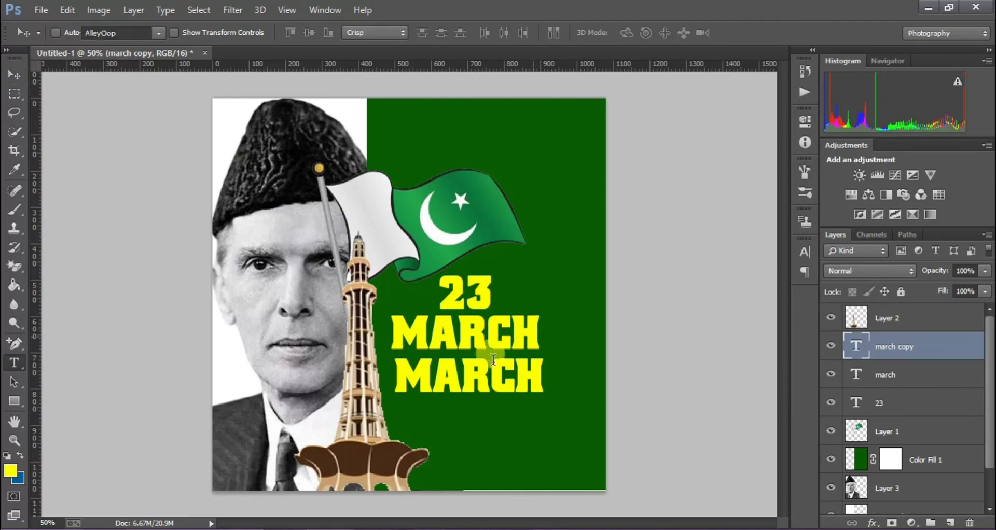
{"action": "left_click", "coordinate": [488, 375]}
{"action": "key", "text": "BackSpace"}
{"action": "key", "text": "BackSpace"}
{"action": "key", "text": "BackSpace"}
{"action": "key", "text": "Delete"}
{"action": "key", "text": "Delete"}
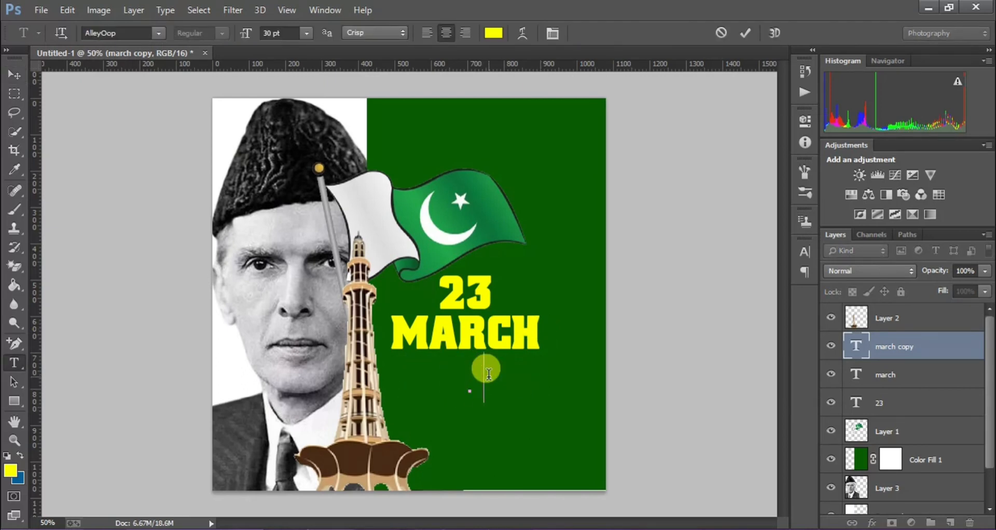
{"action": "type", "text": "1931"}
{"action": "left_click", "coordinate": [14, 75]}
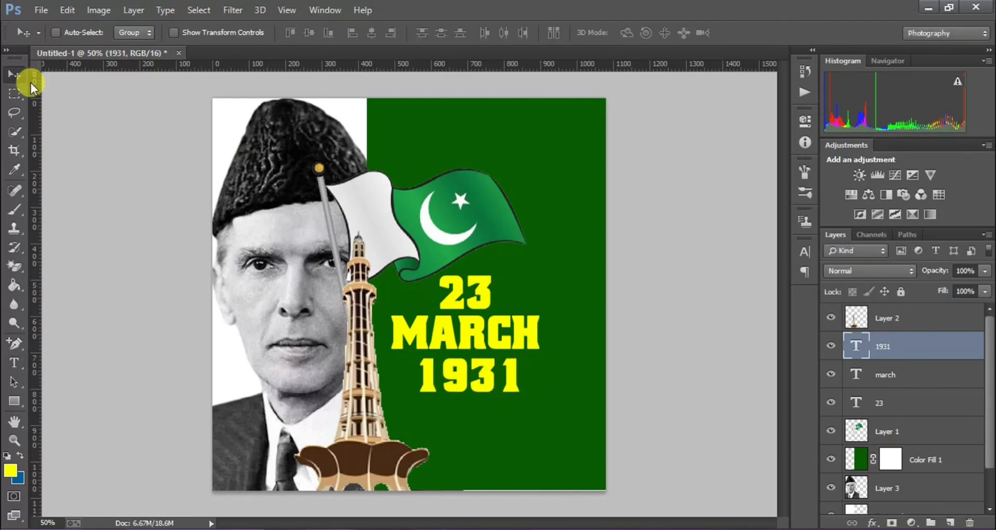
Group the three text layers and centre the group horizontally and vertically on the canvas.
{"action": "left_click", "coordinate": [909, 412], "text": "shift"}
{"action": "key", "text": "ctrl+g"}
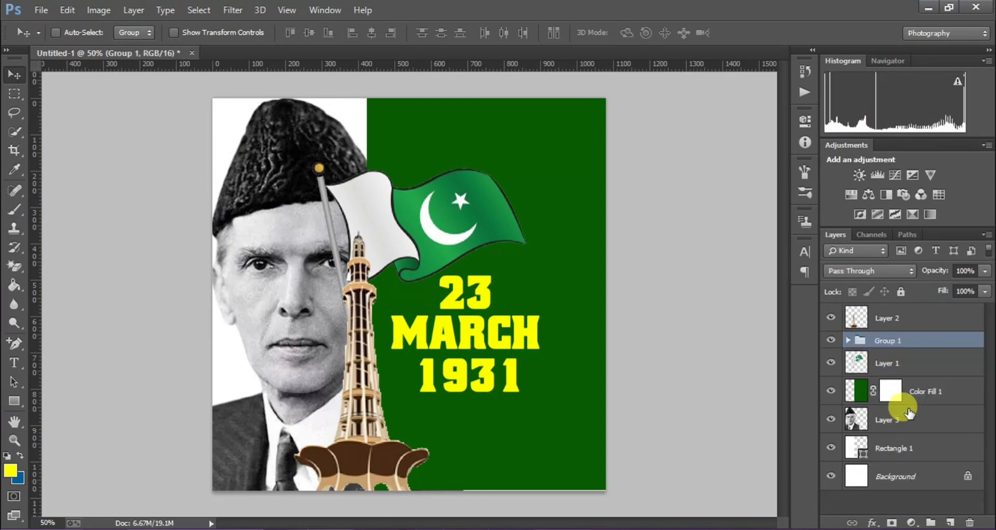
{"action": "key", "text": "ctrl+a"}
{"action": "left_click", "coordinate": [371, 32]}
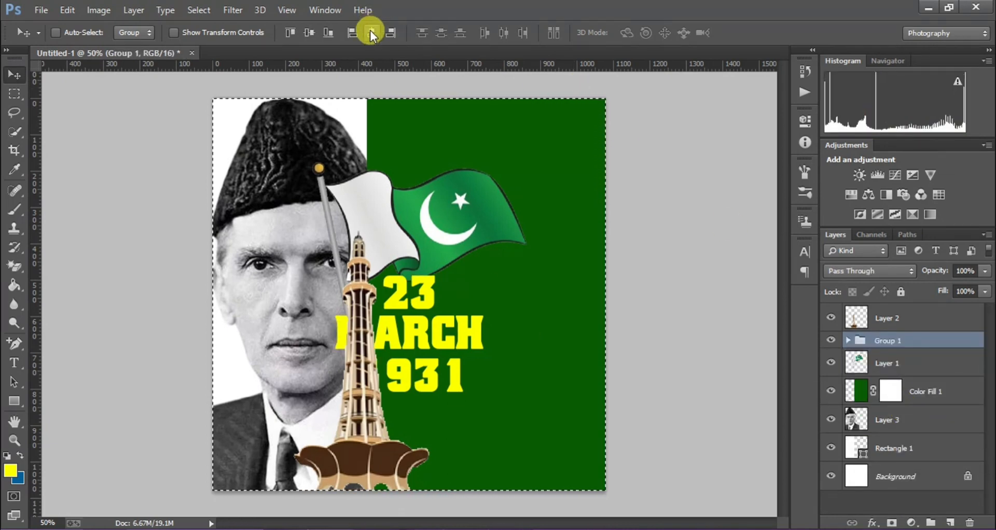
{"action": "left_click", "coordinate": [304, 29]}
{"action": "key", "text": "ctrl+d"}
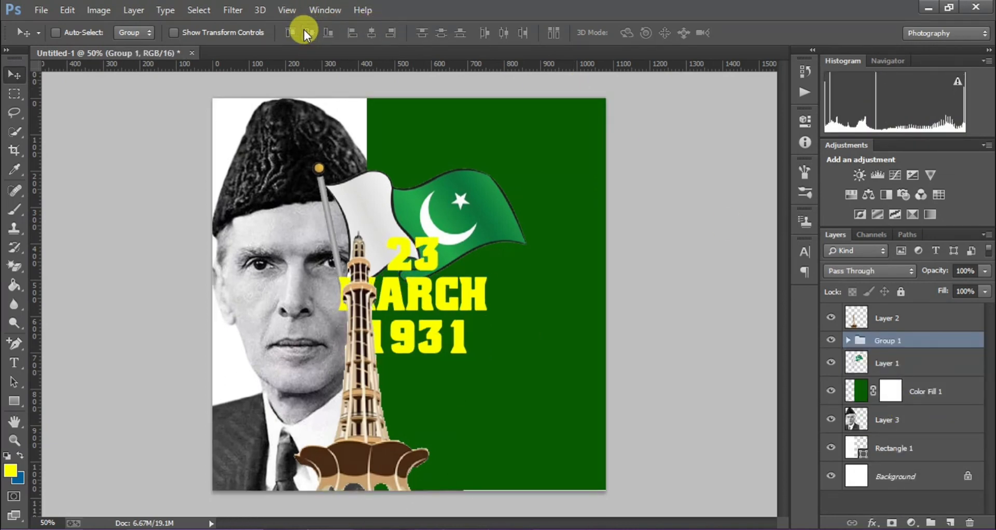
Move the text group right and slightly down so it sits on the green area below the flag.
{"action": "key", "text": "shift+Right"}
{"action": "key", "text": "shift+Right"}
{"action": "key", "text": "shift+Right"}
{"action": "key", "text": "shift+Right"}
{"action": "key", "text": "shift+Right"}
{"action": "key", "text": "shift+Right"}
{"action": "key", "text": "shift+Right"}
{"action": "key", "text": "shift+Right"}
{"action": "key", "text": "shift+Down"}
{"action": "key", "text": "shift+Down"}
{"action": "key", "text": "shift+Down"}
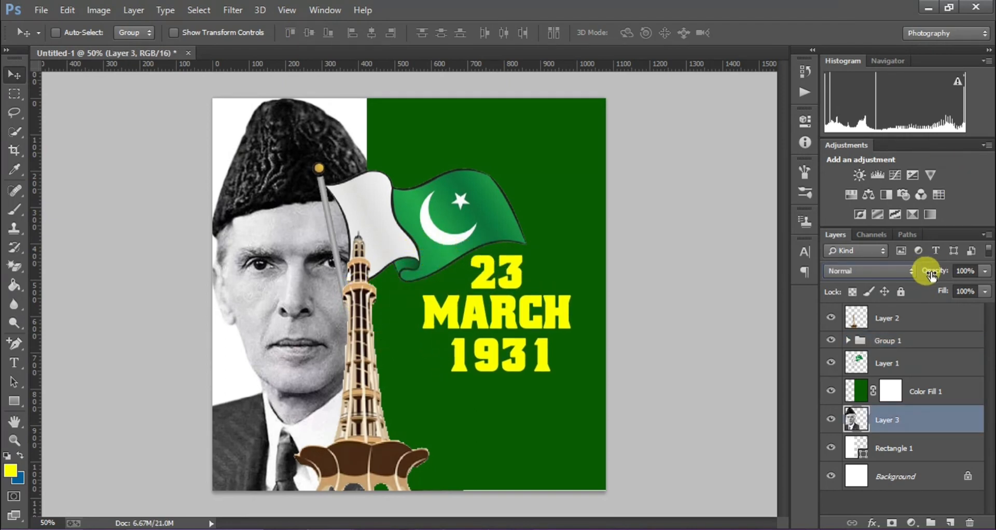
Set the opacity of the portrait layer (Layer 3) to 50%.
{"action": "left_click_drag", "start_coordinate": [929, 271], "coordinate": [904, 275]}
{"action": "type", "text": "50"}
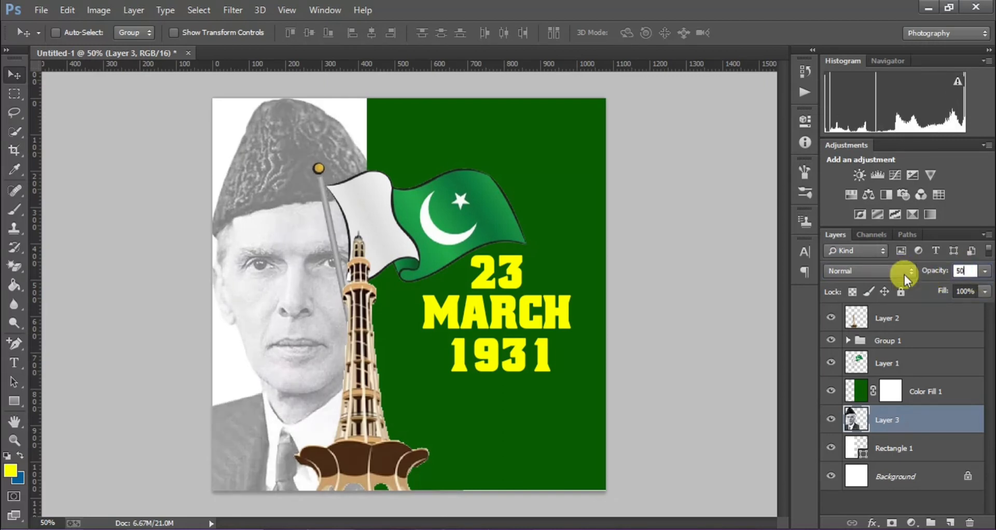
{"action": "key", "text": "Return"}
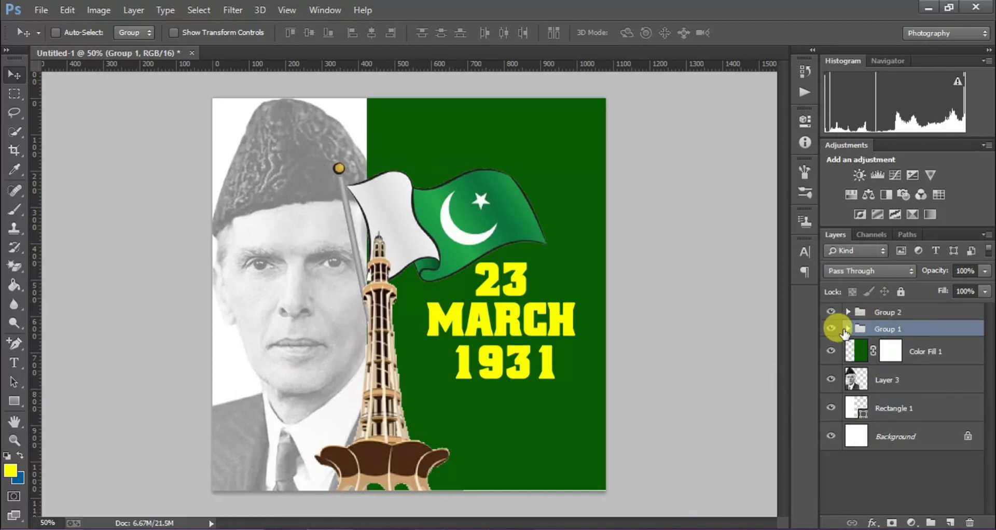
Expand Group 1 and change the year in its third text line from "1931" to "1940".
{"action": "left_click", "coordinate": [847, 328]}
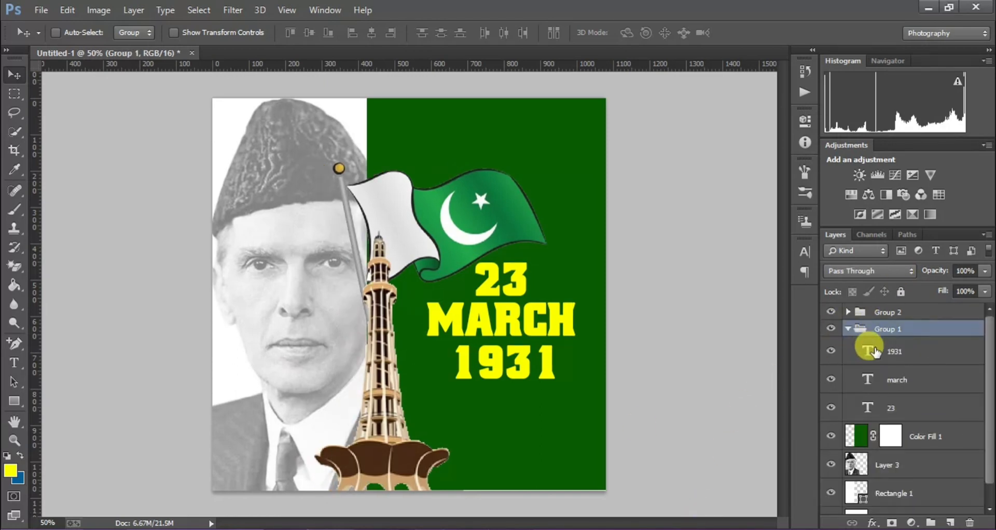
{"action": "left_click", "coordinate": [862, 346]}
{"action": "key", "text": "t"}
{"action": "left_click", "coordinate": [534, 364]}
{"action": "key", "text": "BackSpace"}
{"action": "key", "text": "Delete"}
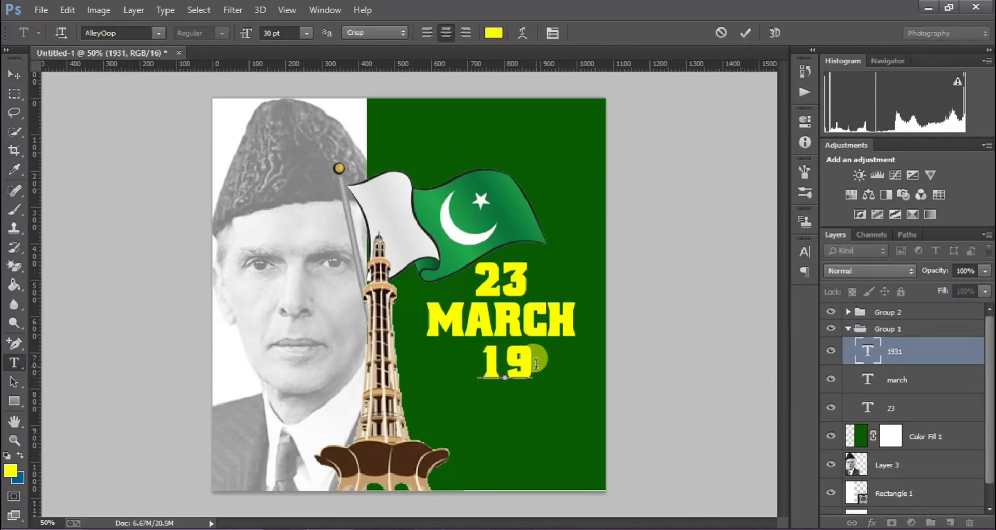
{"action": "type", "text": "40"}
{"action": "left_click", "coordinate": [15, 77]}
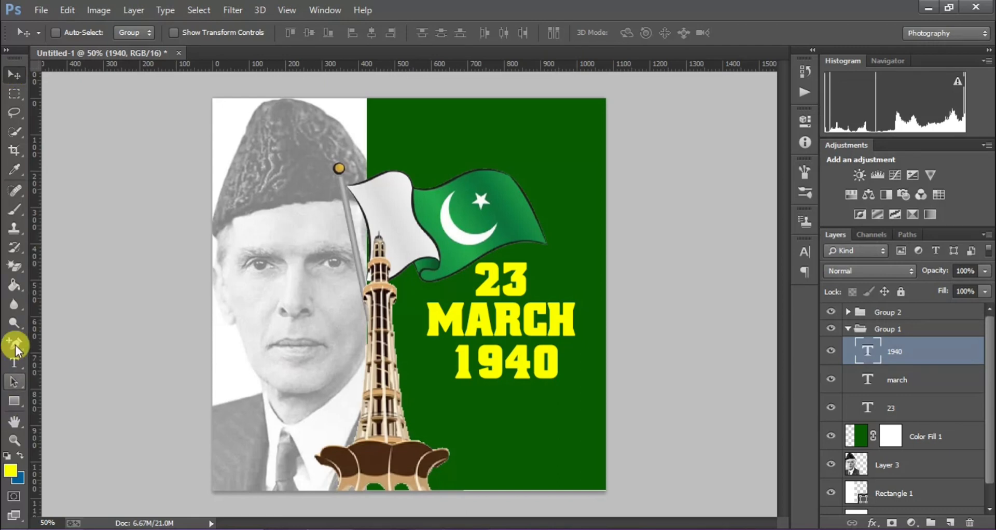
Add a new text line below "1940" with "23" followed by the Urdu word "مارچ".
{"action": "left_click", "coordinate": [14, 363]}
{"action": "left_click", "coordinate": [504, 423]}
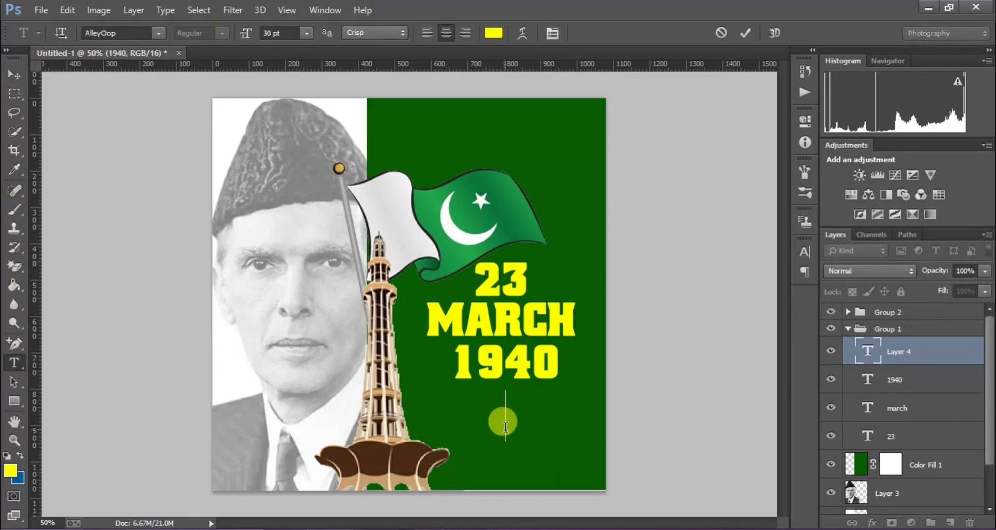
{"action": "type", "text": "23"}
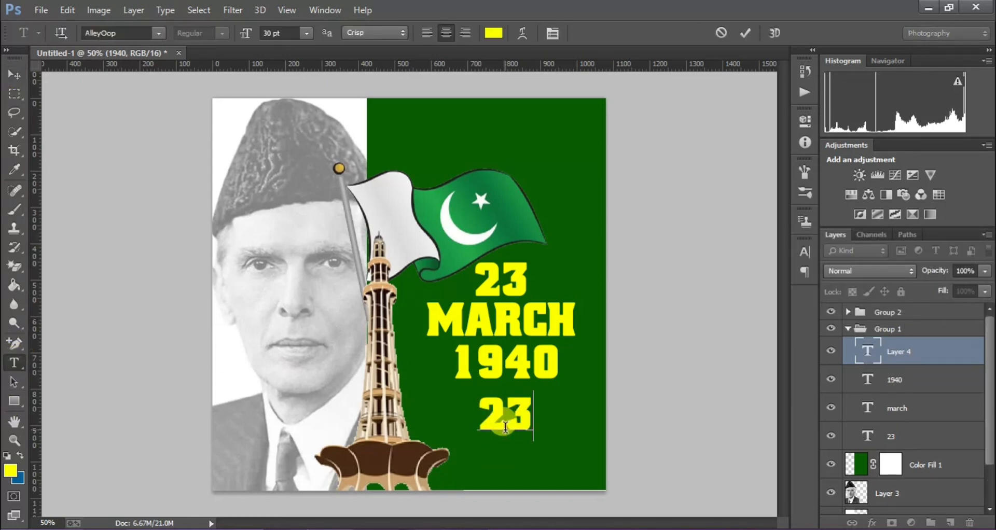
{"action": "type", "text": "march"}
{"action": "key", "text": "Return"}
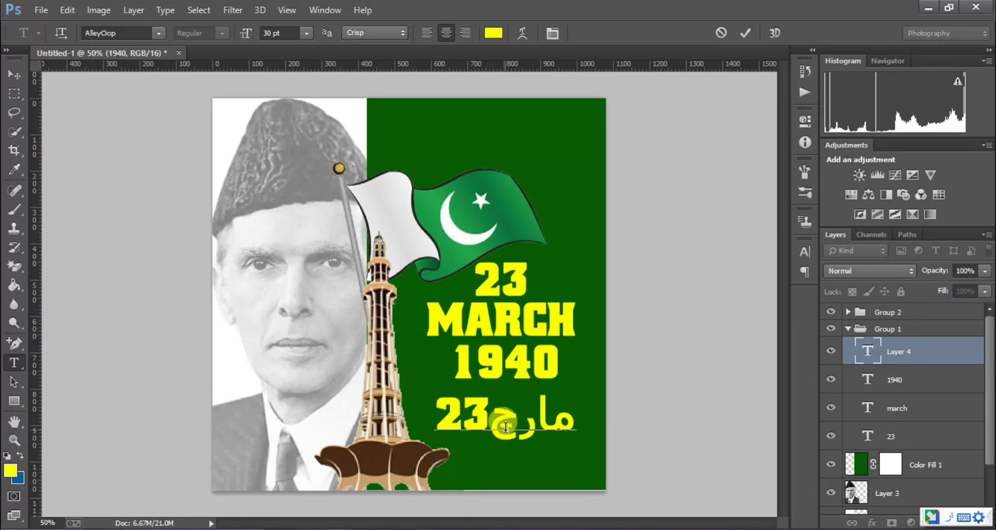
Replace the new line's content with "مارچ ۲۳", using the Urdu word and Urdu numerals.
{"action": "key", "text": "BackSpace"}
{"action": "key", "text": "BackSpace"}
{"action": "key", "text": "BackSpace"}
{"action": "key", "text": "BackSpace"}
{"action": "key", "text": "BackSpace"}
{"action": "key", "text": "BackSpace"}
{"action": "type", "text": "march"}
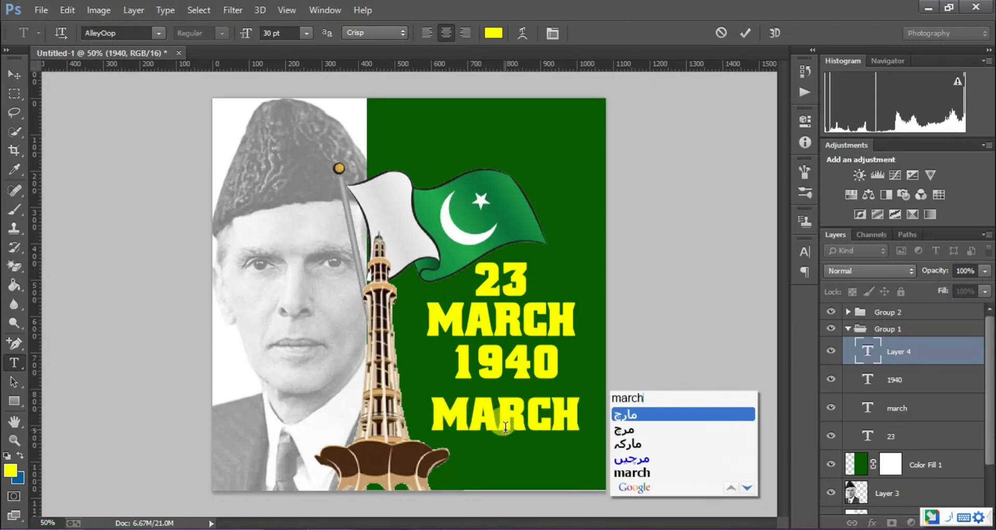
{"action": "key", "text": "space"}
{"action": "type", "text": "23"}
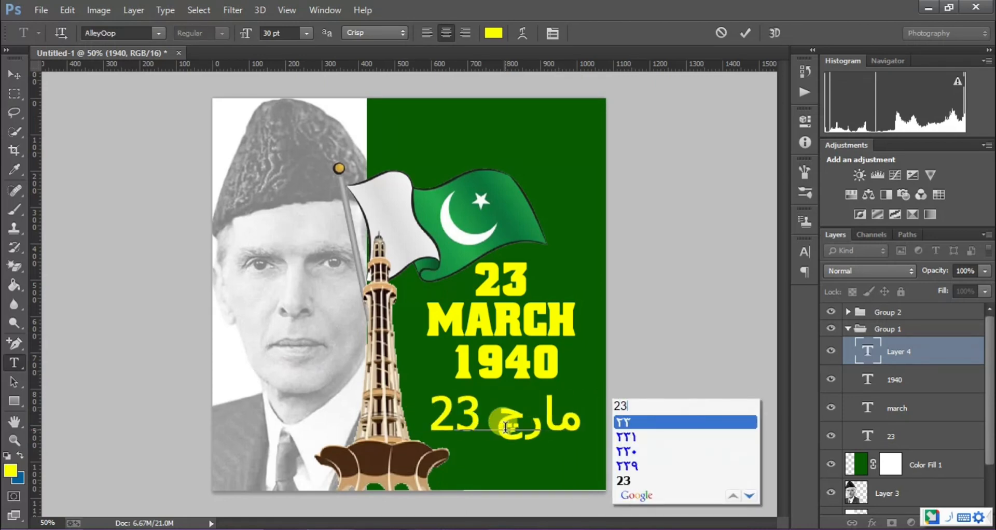
{"action": "key", "text": "Return"}
{"action": "left_click", "coordinate": [14, 77]}
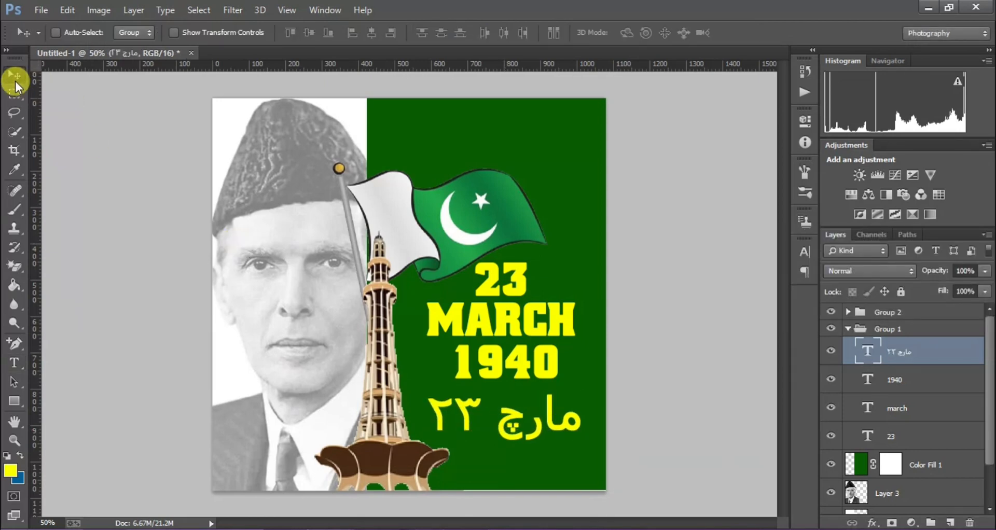
Nudge the Urdu date text up and slightly right so it sits closer beneath "1940".
{"action": "key", "text": "Up"}
{"action": "key", "text": "Up"}
{"action": "key", "text": "Up"}
{"action": "key", "text": "Up"}
{"action": "key", "text": "Up"}
{"action": "key", "text": "Up"}
{"action": "key", "text": "Up"}
{"action": "key", "text": "Up"}
{"action": "key", "text": "Up"}
{"action": "key", "text": "Up"}
{"action": "key", "text": "Up"}
{"action": "key", "text": "Up"}
{"action": "key", "text": "Up"}
{"action": "key", "text": "Up"}
{"action": "key", "text": "Up"}
{"action": "key", "text": "Up"}
{"action": "key", "text": "Right"}
{"action": "key", "text": "Right"}
{"action": "key", "text": "Right"}
{"action": "key", "text": "Right"}
{"action": "key", "text": "Right"}
{"action": "key", "text": "Right"}
{"action": "key", "text": "Right"}
{"action": "key", "text": "Up"}
{"action": "key", "text": "Up"}
{"action": "key", "text": "Up"}
{"action": "key", "text": "Up"}
{"action": "key", "text": "Up"}
{"action": "key", "text": "Up"}
{"action": "key", "text": "Up"}
{"action": "key", "text": "Up"}
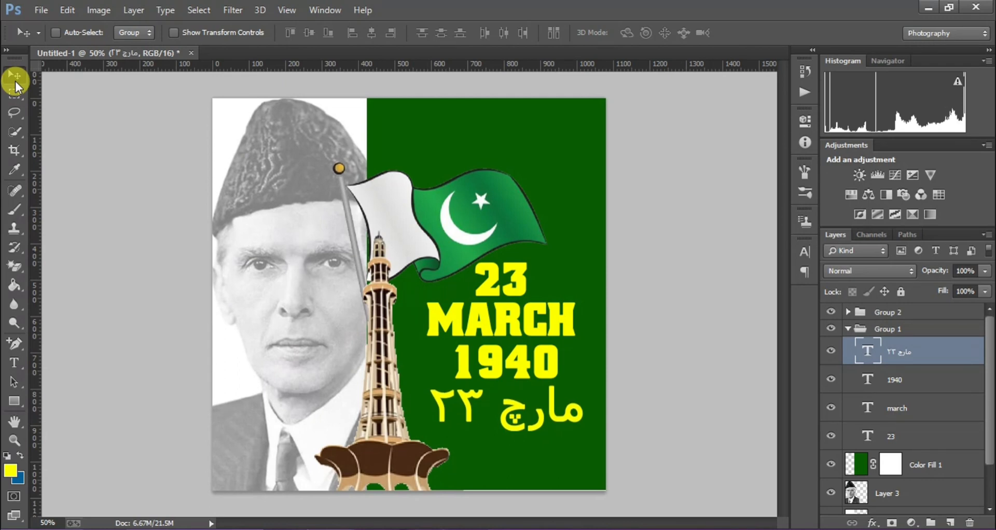
Delete the "1940" text layer from the group.
{"action": "left_click", "coordinate": [891, 381]}
{"action": "key", "text": "Delete"}
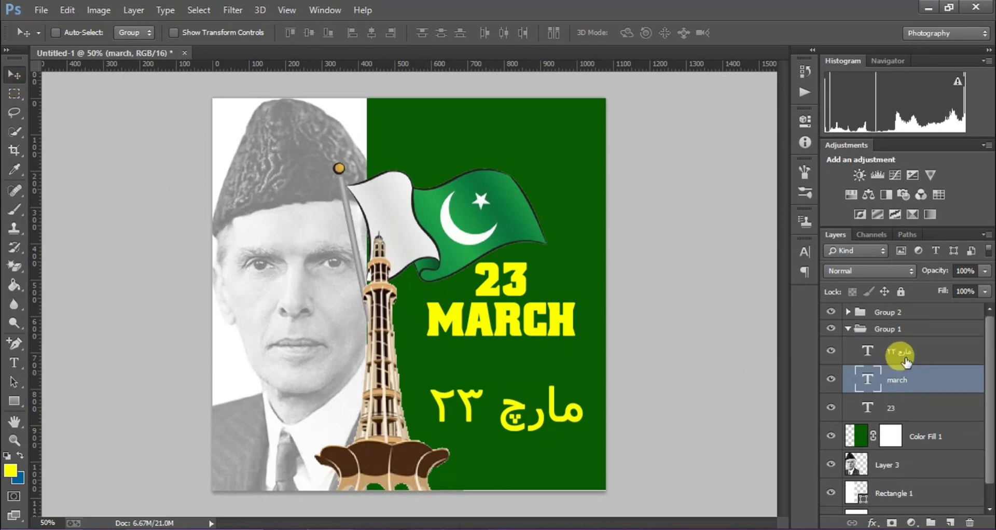
Nudge the Urdu date text slightly upward on the green panel.
{"action": "left_click", "coordinate": [905, 360]}
{"action": "key", "text": "Up"}
{"action": "key", "text": "Up"}
{"action": "key", "text": "Up"}
{"action": "key", "text": "Up"}
{"action": "key", "text": "Up"}
{"action": "key", "text": "Up"}
{"action": "key", "text": "Up"}
{"action": "key", "text": "Up"}
{"action": "key", "text": "Up"}
{"action": "key", "text": "Up"}
{"action": "key", "text": "Up"}
{"action": "key", "text": "Up"}
Move the "MARCH" text down so it sits directly above the Urdu date line.
{"action": "left_click", "coordinate": [908, 382]}
{"action": "key", "text": "Down"}
{"action": "key", "text": "Down"}
{"action": "key", "text": "Down"}
{"action": "key", "text": "Down"}
{"action": "key", "text": "Down"}
{"action": "key", "text": "Down"}
{"action": "key", "text": "Down"}
{"action": "key", "text": "Down"}
{"action": "key", "text": "Down"}
{"action": "key", "text": "Down"}
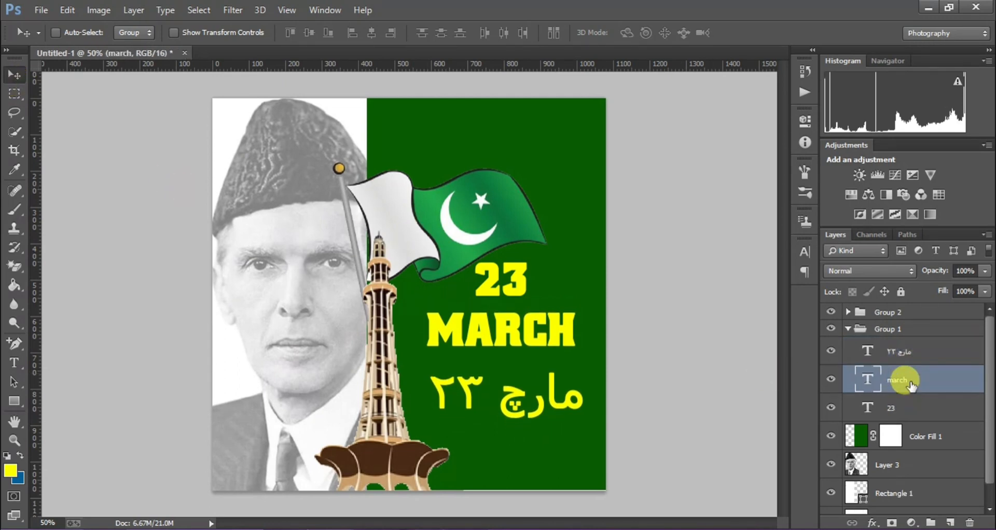
{"action": "key", "text": "Down"}
{"action": "key", "text": "Down"}
{"action": "key", "text": "Down"}
{"action": "key", "text": "Down"}
{"action": "key", "text": "Down"}
{"action": "key", "text": "Down"}
{"action": "key", "text": "Down"}
{"action": "key", "text": "Down"}
{"action": "key", "text": "Down"}
{"action": "key", "text": "Down"}
{"action": "key", "text": "Down"}
{"action": "key", "text": "Down"}
Move the "23" text down so it sits close above "MARCH".
{"action": "left_click", "coordinate": [911, 408]}
{"action": "key", "text": "Down"}
{"action": "key", "text": "Down"}
{"action": "key", "text": "Down"}
{"action": "key", "text": "Down"}
{"action": "key", "text": "Down"}
{"action": "key", "text": "Down"}
{"action": "key", "text": "Down"}
{"action": "key", "text": "Down"}
{"action": "key", "text": "Down"}
{"action": "key", "text": "Down"}
{"action": "key", "text": "Down"}
{"action": "key", "text": "Down"}
{"action": "key", "text": "Down"}
{"action": "key", "text": "Down"}
{"action": "key", "text": "Down"}
{"action": "key", "text": "Down"}
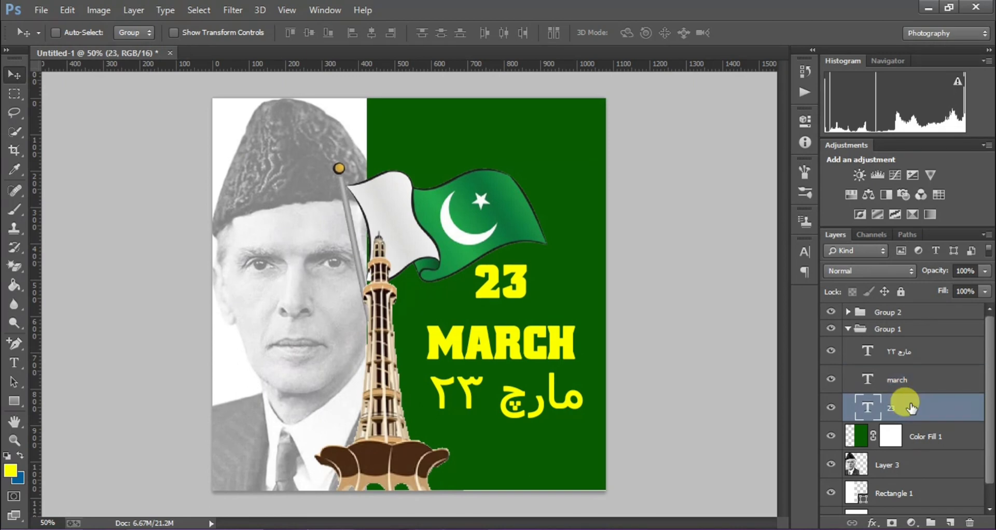
{"action": "key", "text": "Down"}
{"action": "key", "text": "Down"}
{"action": "key", "text": "Down"}
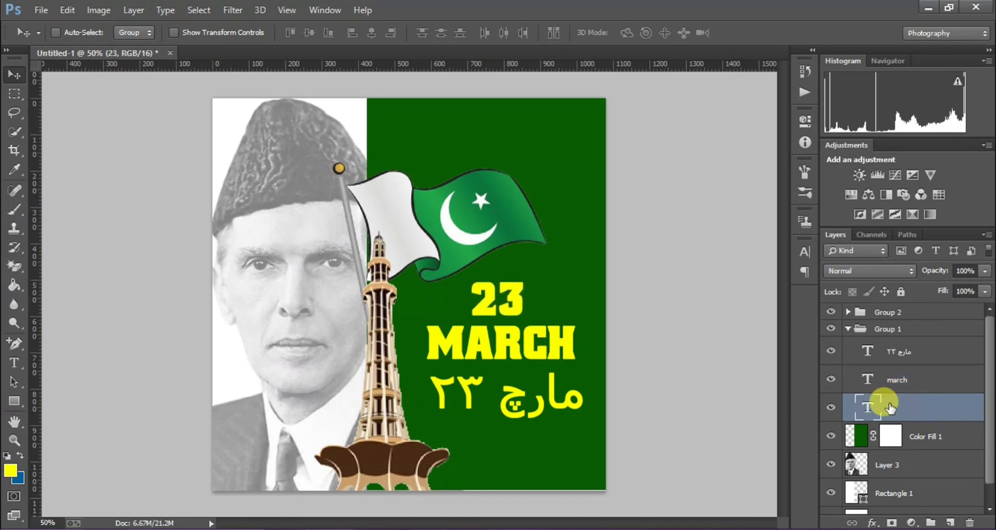
Add a new layer above both groups and choose a soft round 700 px brush with 0% hardness.
{"action": "left_click", "coordinate": [848, 329]}
{"action": "left_click", "coordinate": [888, 312]}
{"action": "left_click", "coordinate": [950, 523]}
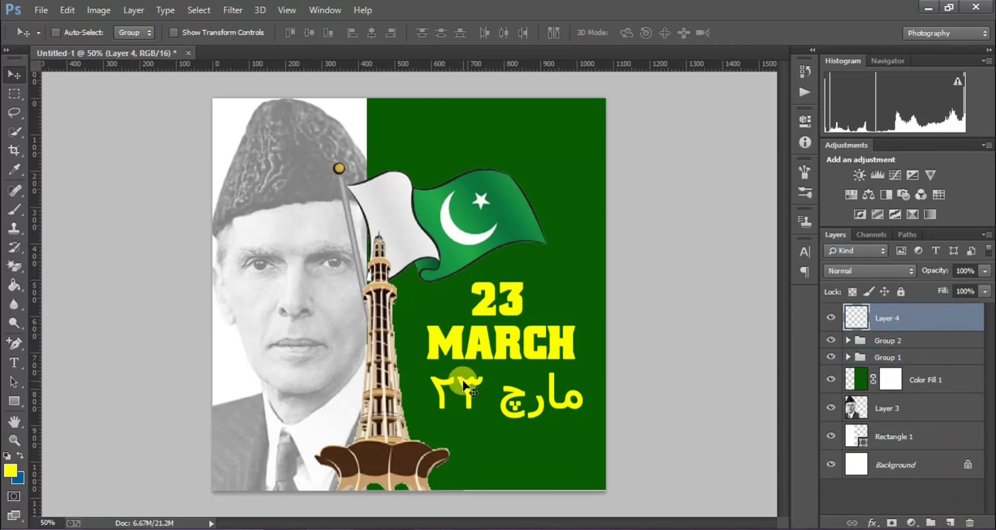
{"action": "left_click", "coordinate": [16, 209]}
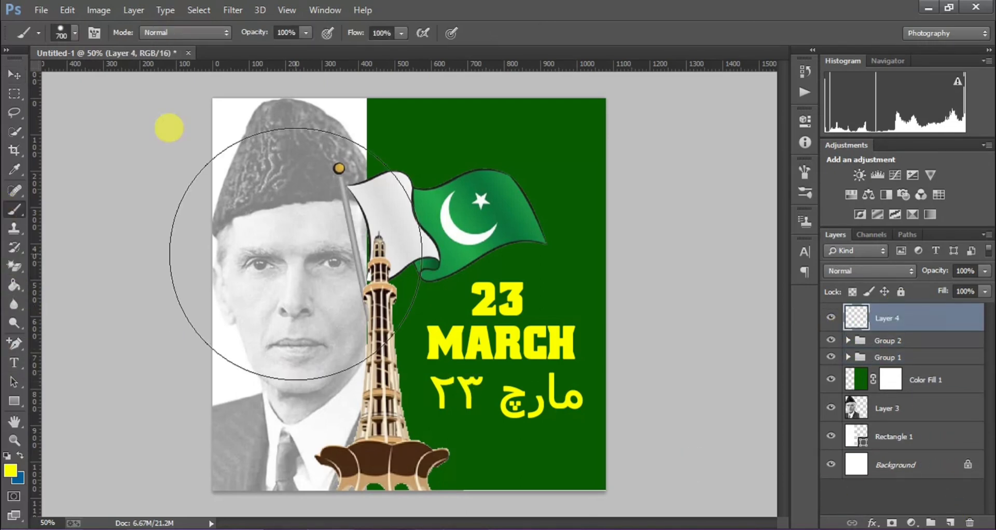
{"action": "key", "text": "ctrl+minus"}
{"action": "left_click", "coordinate": [545, 163]}
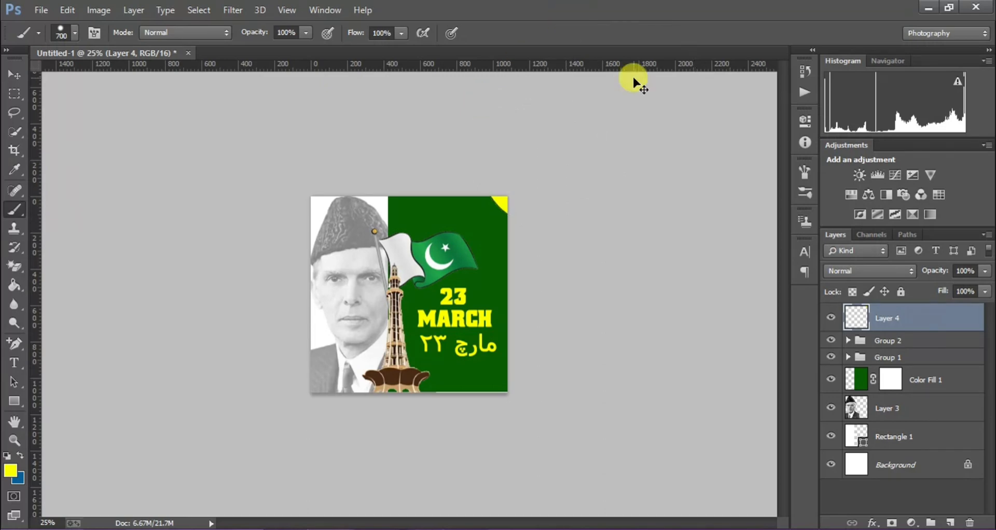
{"action": "left_click", "coordinate": [73, 33]}
{"action": "left_click", "coordinate": [32, 150]}
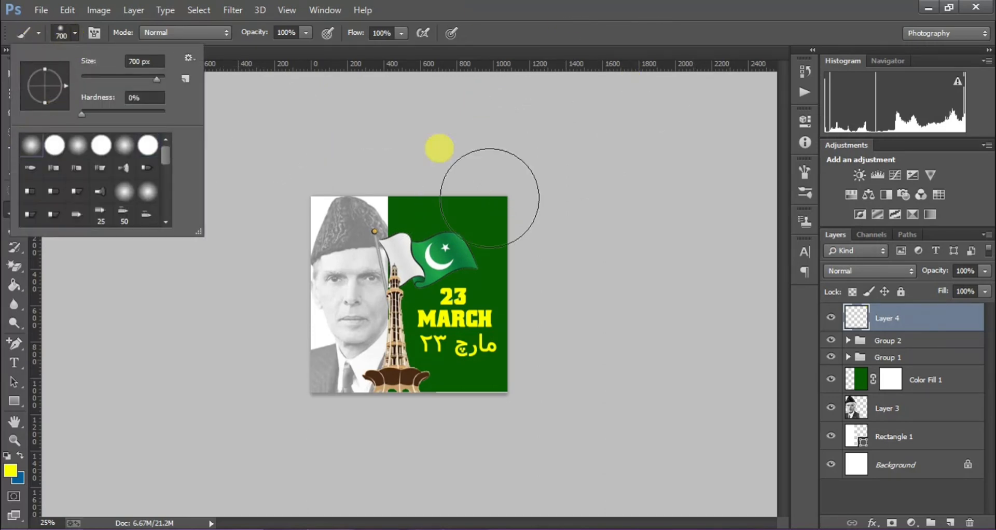
Paint soft yellow glows into the green panel's upper and lower outer corners on the new layer.
{"action": "left_click", "coordinate": [545, 164]}
{"action": "left_click", "coordinate": [545, 164]}
{"action": "left_click", "coordinate": [545, 164]}
{"action": "left_click", "coordinate": [545, 164]}
{"action": "left_click", "coordinate": [548, 430]}
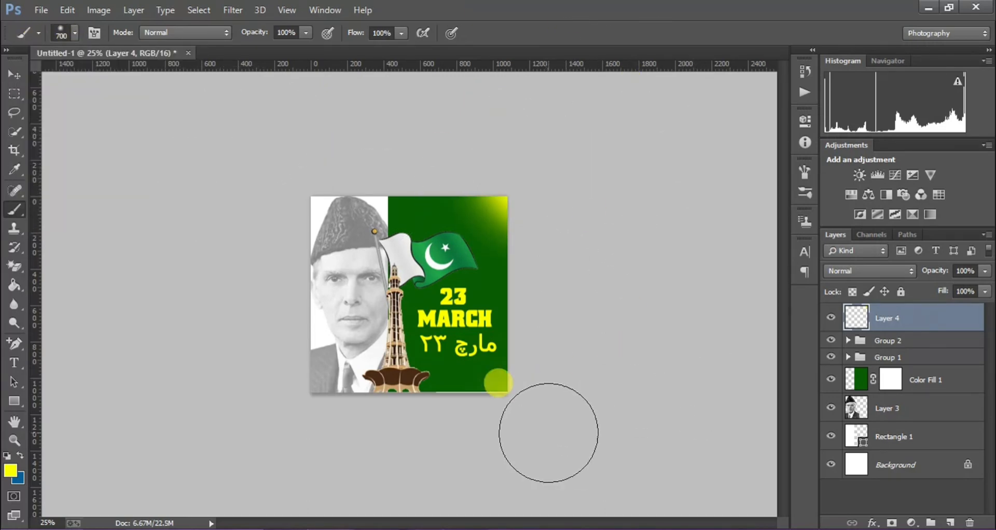
{"action": "left_click", "coordinate": [548, 429]}
{"action": "left_click", "coordinate": [548, 429]}
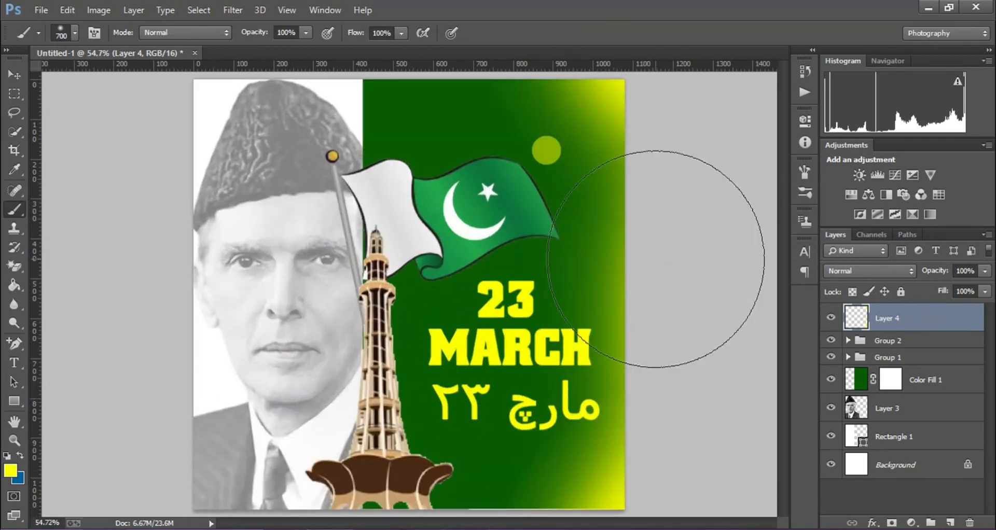
Set the blend mode of the yellow glow layer to Subtract to darken the green corners.
{"action": "key", "text": "ctrl+0"}
{"action": "left_click", "coordinate": [881, 271]}
{"action": "left_click", "coordinate": [844, 89]}
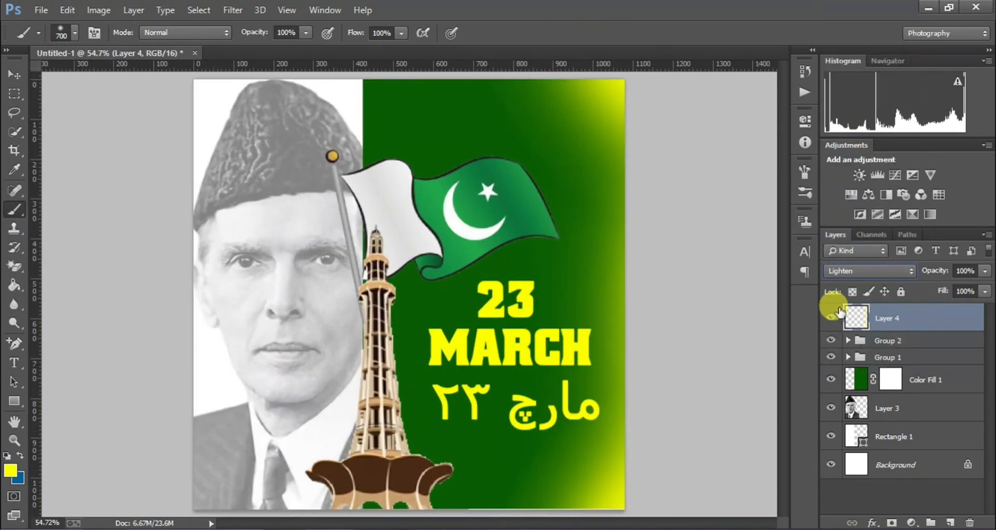
{"action": "key", "text": "Down"}
{"action": "key", "text": "Down"}
{"action": "key", "text": "Down"}
{"action": "key", "text": "Down"}
{"action": "key", "text": "Down"}
{"action": "key", "text": "Down"}
{"action": "key", "text": "Down"}
{"action": "key", "text": "Down"}
{"action": "key", "text": "Down"}
{"action": "key", "text": "Down"}
{"action": "key", "text": "Down"}
{"action": "key", "text": "Down"}
{"action": "key", "text": "Down"}
{"action": "key", "text": "Down"}
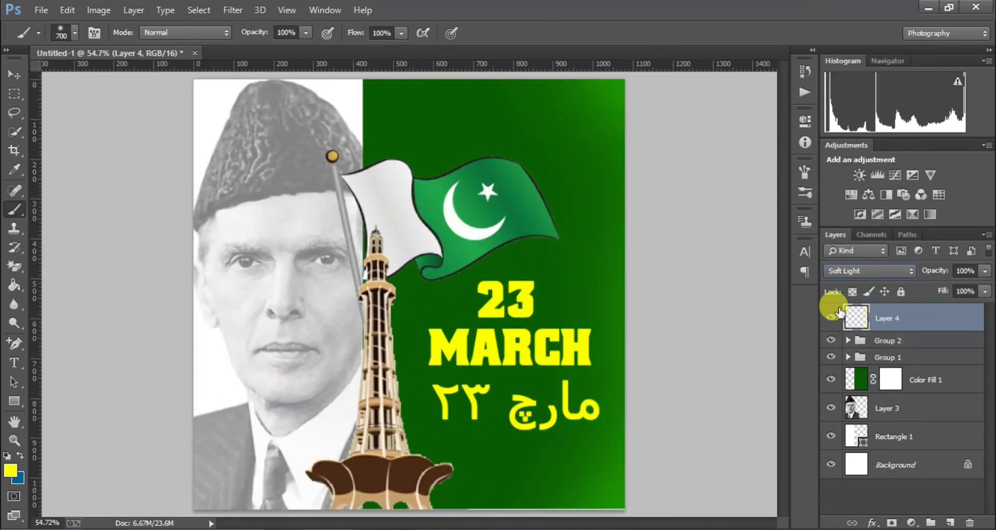
{"action": "key", "text": "Down"}
{"action": "key", "text": "Down"}
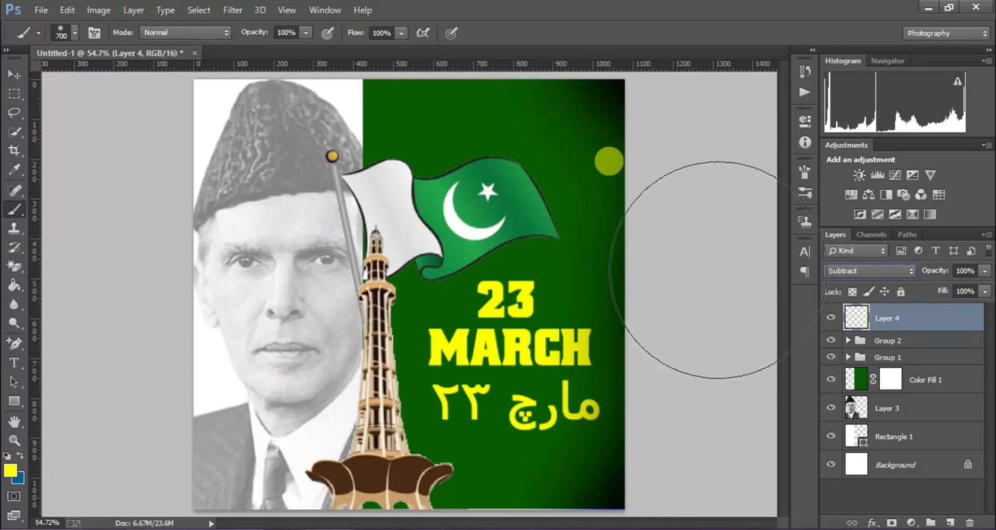
Add another layer on top and paint soft yellow glows into the portrait side's upper and lower outer corners.
{"action": "left_click", "coordinate": [9, 70]}
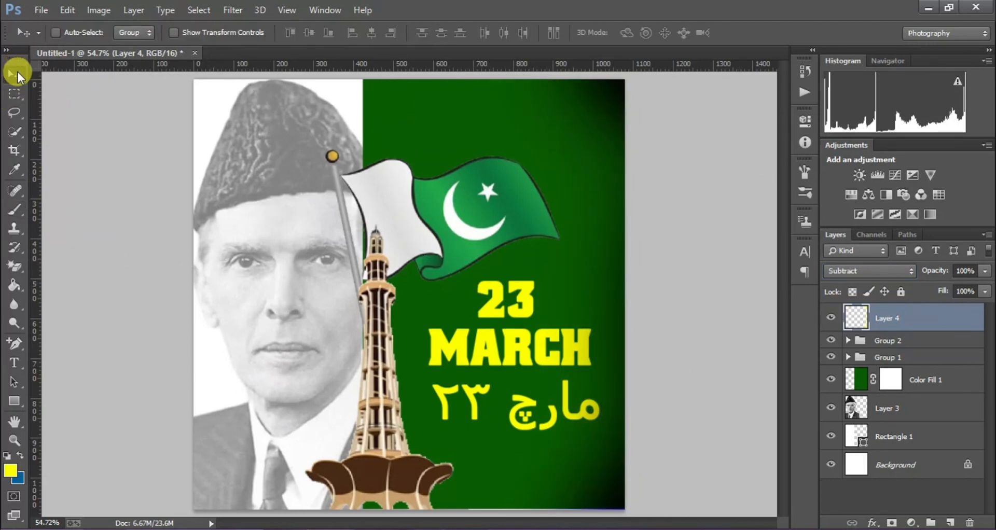
{"action": "left_click", "coordinate": [15, 209]}
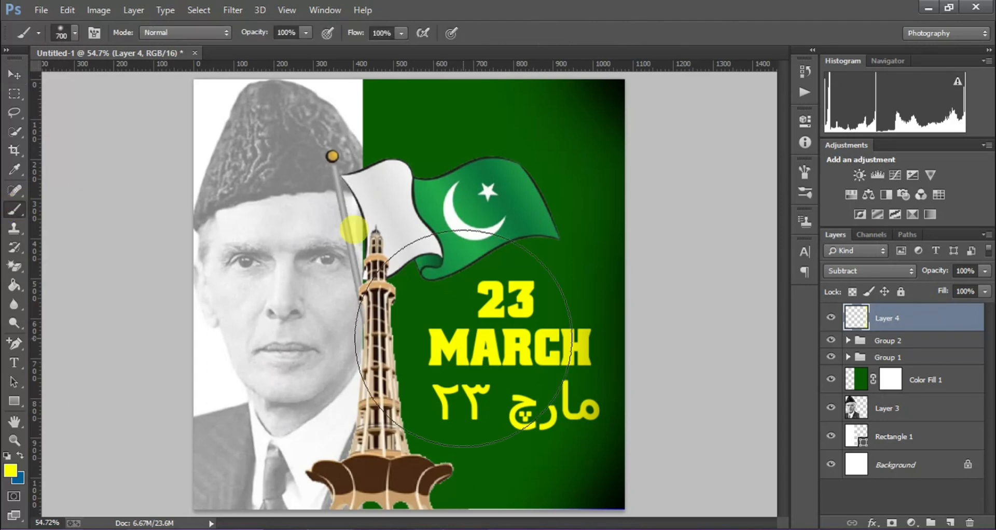
{"action": "left_click", "coordinate": [949, 522]}
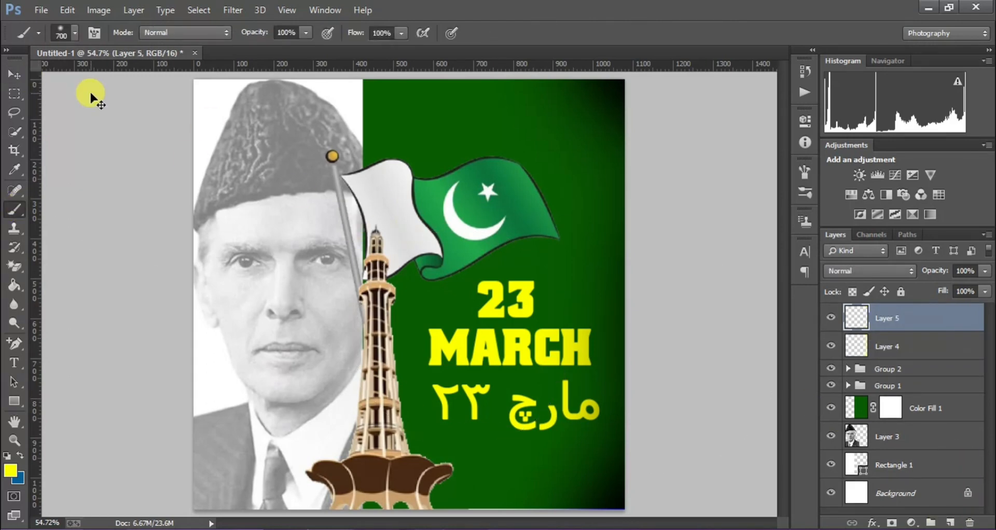
{"action": "key", "text": "ctrl+minus"}
{"action": "key", "text": "ctrl+minus"}
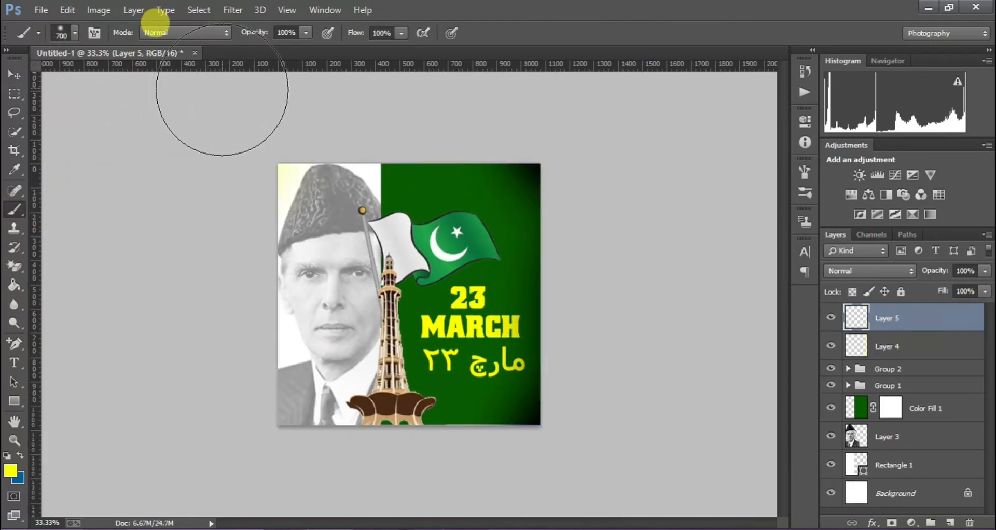
{"action": "left_click", "coordinate": [227, 483]}
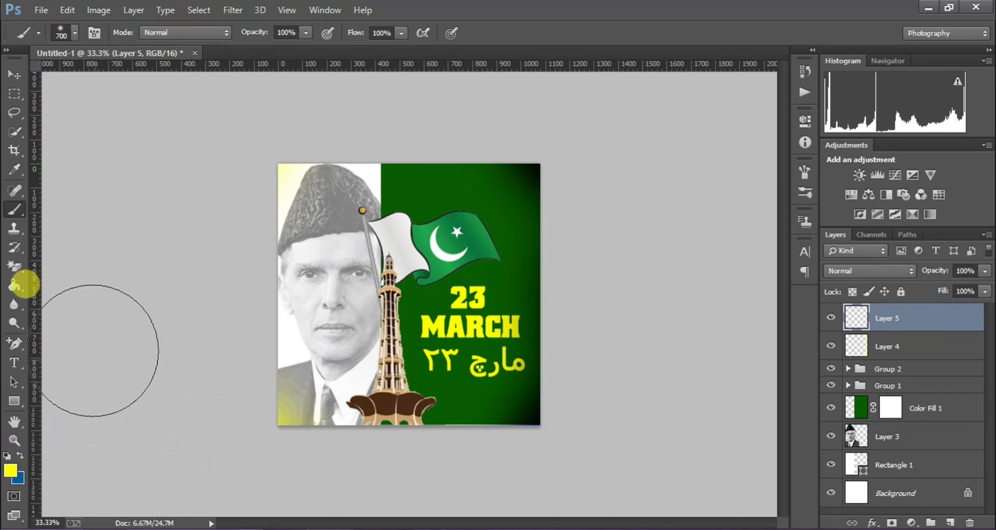
{"action": "left_click", "coordinate": [9, 74]}
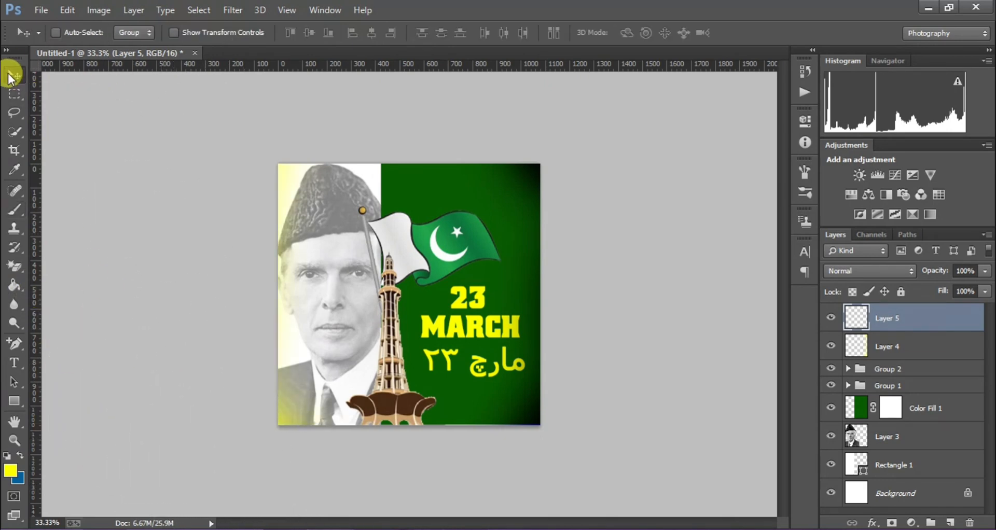
Set the portrait-side glow layer to Subtract blend mode and adjust its opacity.
{"action": "key", "text": "ctrl+0"}
{"action": "left_click_drag", "start_coordinate": [932, 270], "coordinate": [924, 273]}
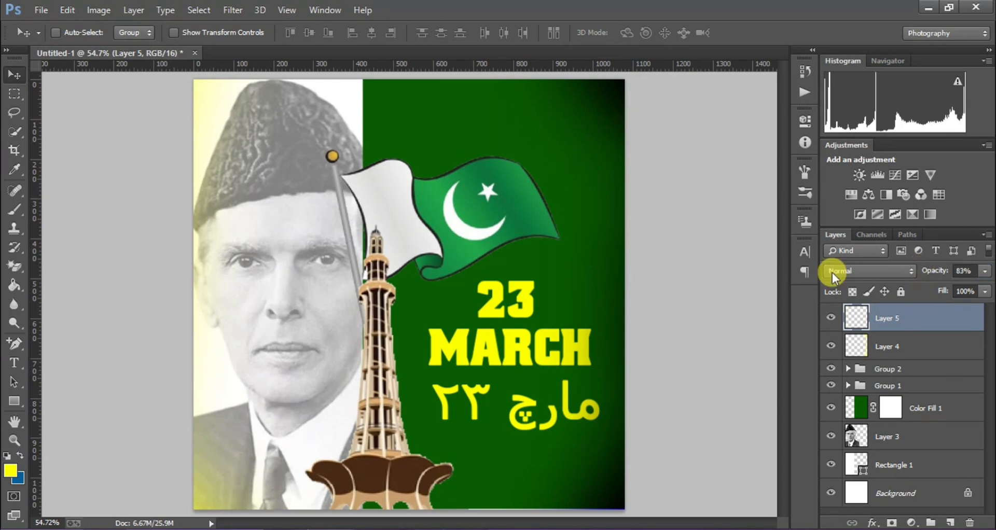
{"action": "left_click", "coordinate": [882, 347]}
{"action": "left_click", "coordinate": [916, 314]}
{"action": "left_click", "coordinate": [905, 270]}
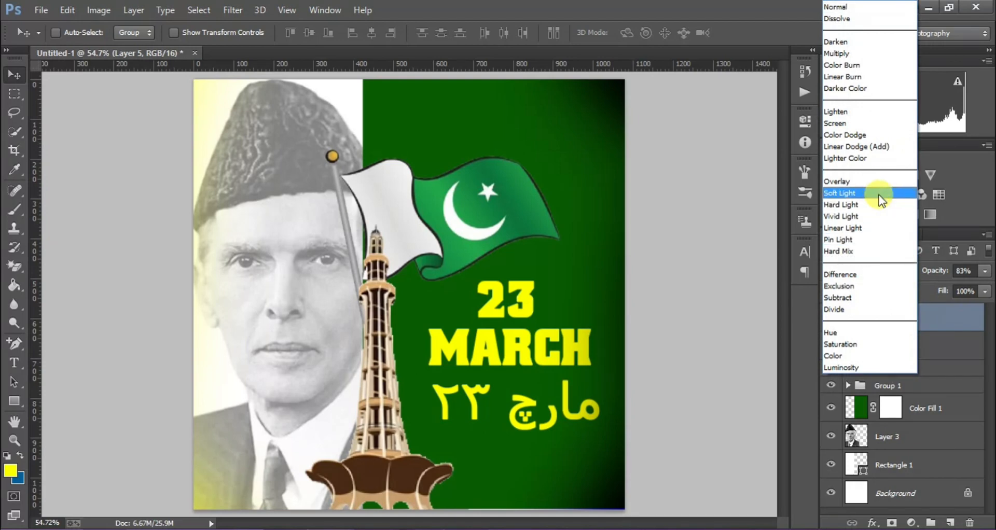
{"action": "left_click", "coordinate": [861, 296]}
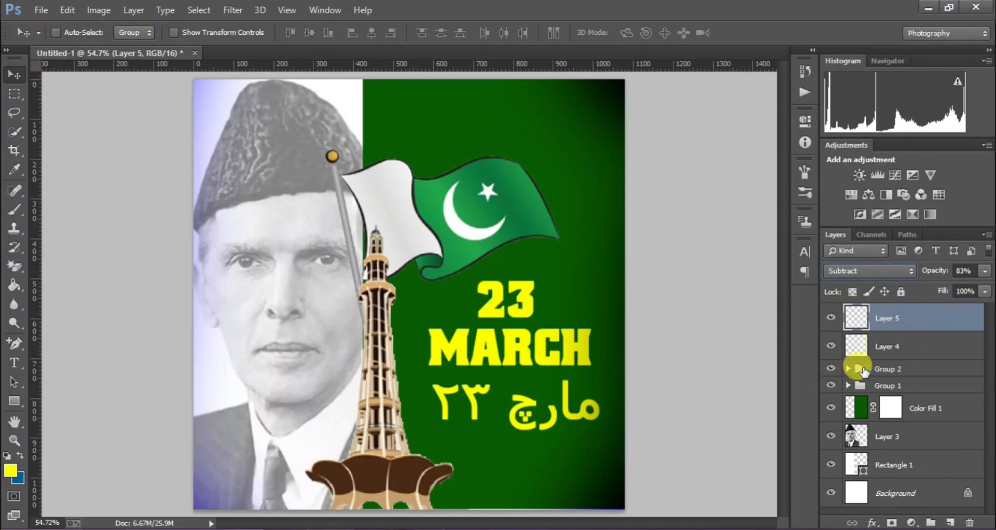
{"action": "left_click_drag", "start_coordinate": [937, 274], "coordinate": [978, 274]}
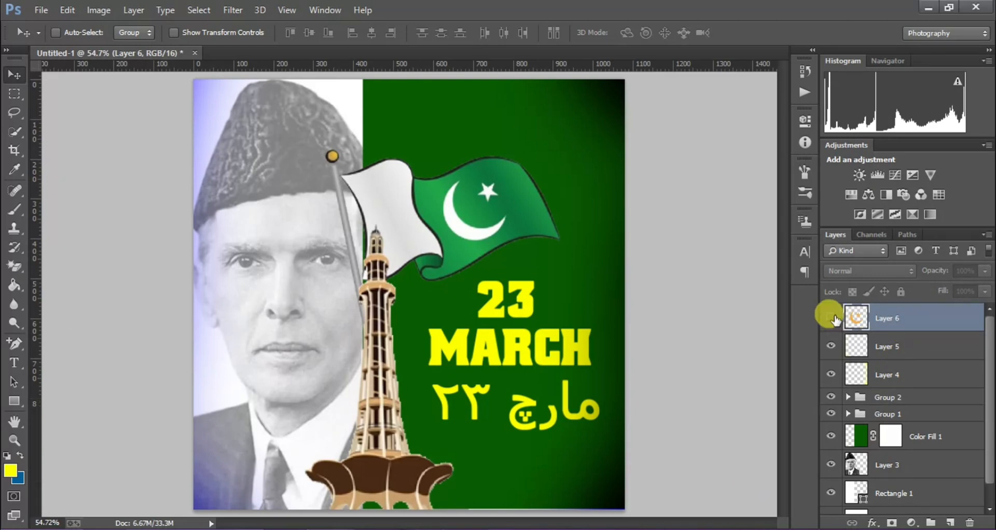
Show the orange crescent-and-star layer, move it over the green panel, rotate it 180° and flip it vertically.
{"action": "left_click", "coordinate": [830, 316]}
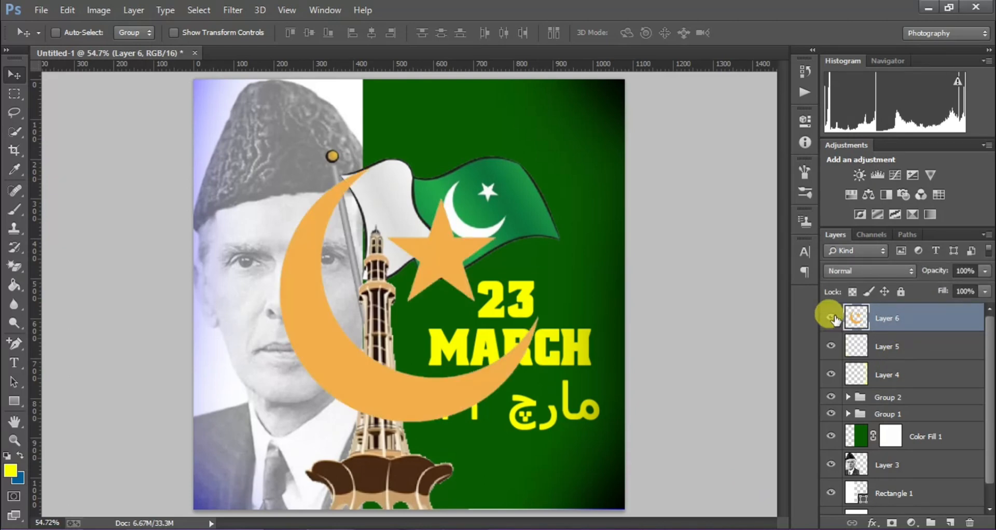
{"action": "left_click_drag", "start_coordinate": [451, 352], "coordinate": [486, 371]}
{"action": "key", "text": "ctrl+t"}
{"action": "right_click", "coordinate": [434, 350]}
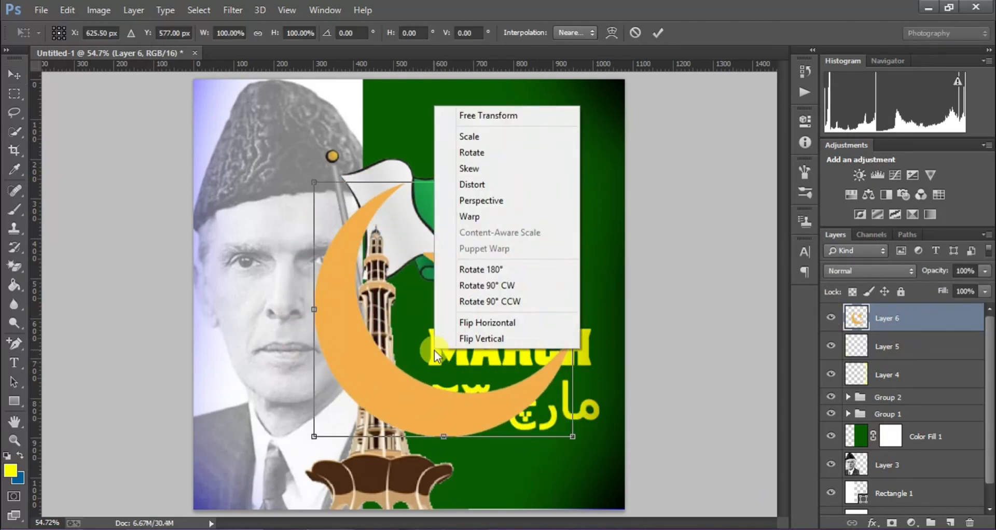
{"action": "left_click", "coordinate": [496, 268]}
{"action": "right_click", "coordinate": [495, 295]}
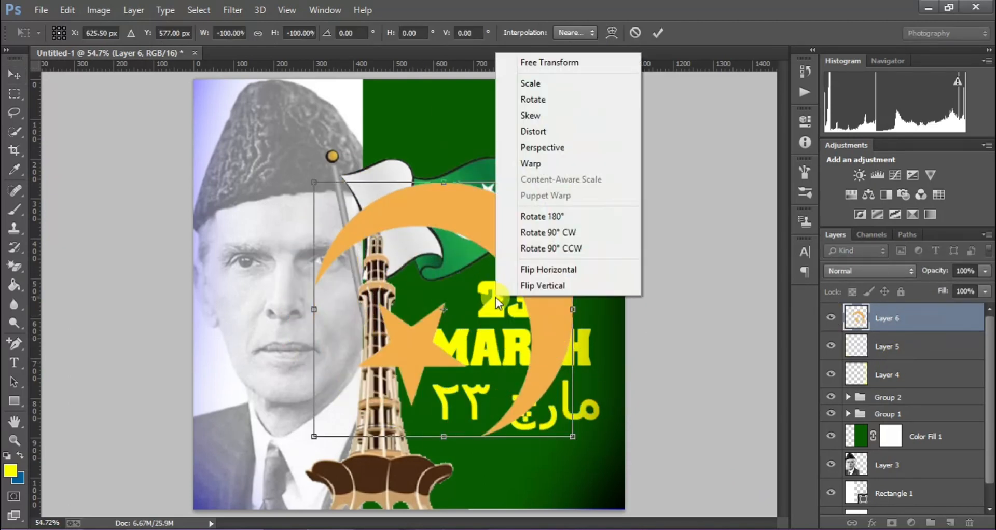
{"action": "left_click", "coordinate": [510, 288]}
{"action": "double_click", "coordinate": [507, 315]}
Place the crescent layer beneath Group 1, then scale it down and position it behind the flag and date text.
{"action": "left_click_drag", "start_coordinate": [929, 319], "coordinate": [936, 410]}
{"action": "left_click_drag", "start_coordinate": [519, 387], "coordinate": [571, 366]}
{"action": "key", "text": "ctrl+t"}
{"action": "left_click_drag", "start_coordinate": [647, 147], "coordinate": [606, 161]}
{"action": "key", "text": "Escape"}
{"action": "key", "text": "ctrl+t"}
{"action": "key", "text": "Return"}
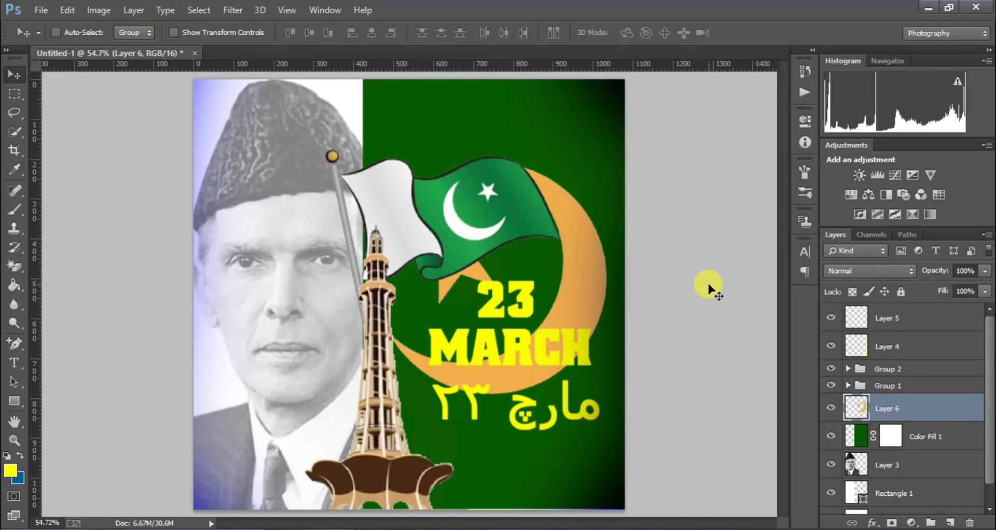
Blend the crescent into the green with Blend If, setting Underlying Layer to 30/63 and 182/255 and adjusting the This Layer range.
{"action": "double_click", "coordinate": [915, 408]}
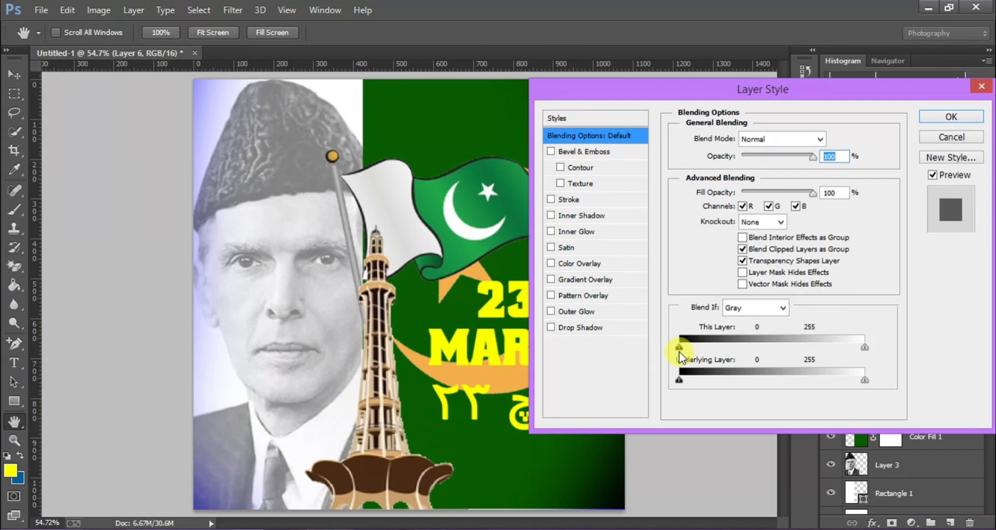
{"action": "left_click_drag", "start_coordinate": [680, 380], "coordinate": [693, 380]}
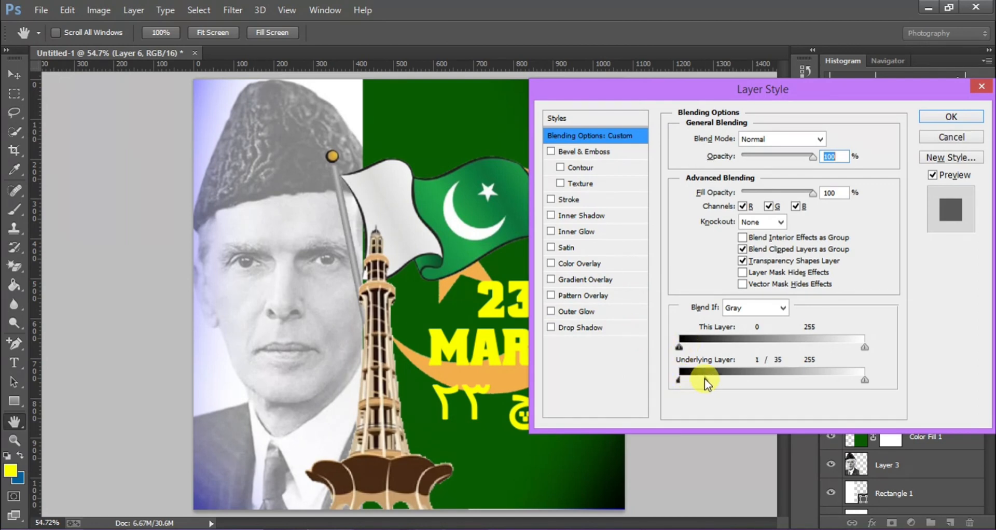
{"action": "left_click_drag", "start_coordinate": [863, 380], "coordinate": [810, 382]}
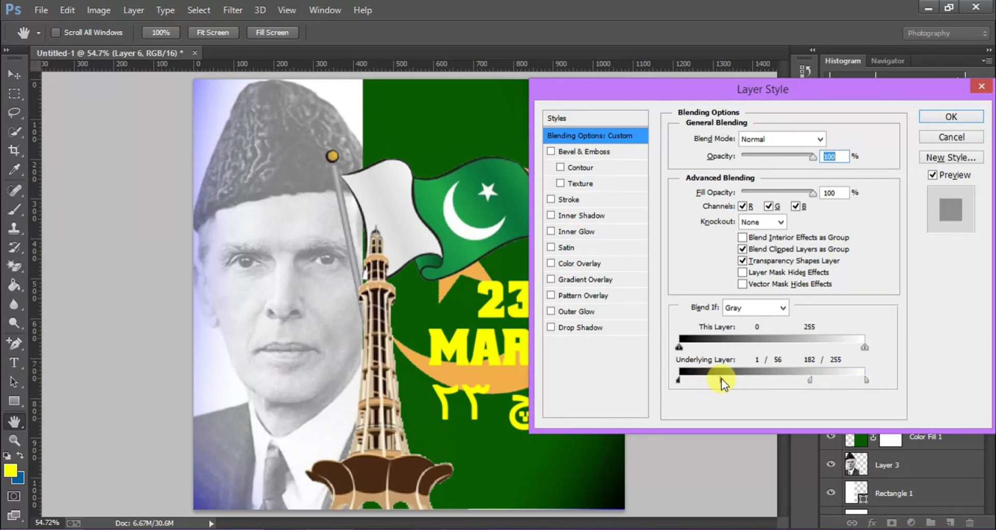
{"action": "left_click_drag", "start_coordinate": [721, 378], "coordinate": [699, 381]}
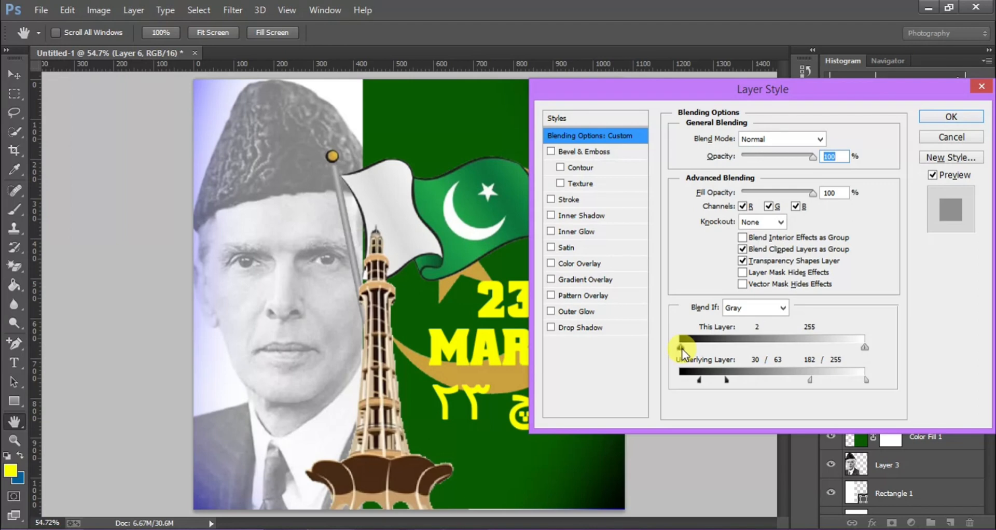
{"action": "left_click_drag", "start_coordinate": [682, 349], "coordinate": [695, 349]}
{"action": "left_click_drag", "start_coordinate": [828, 354], "coordinate": [803, 354]}
{"action": "key", "text": "Return"}
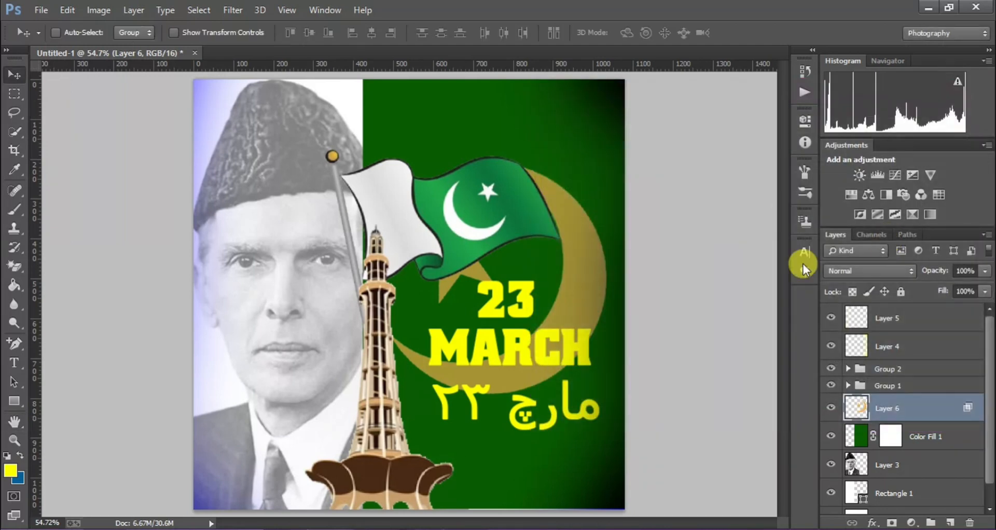
Change the Urdu date text's colour to white.
{"action": "left_click", "coordinate": [848, 385]}
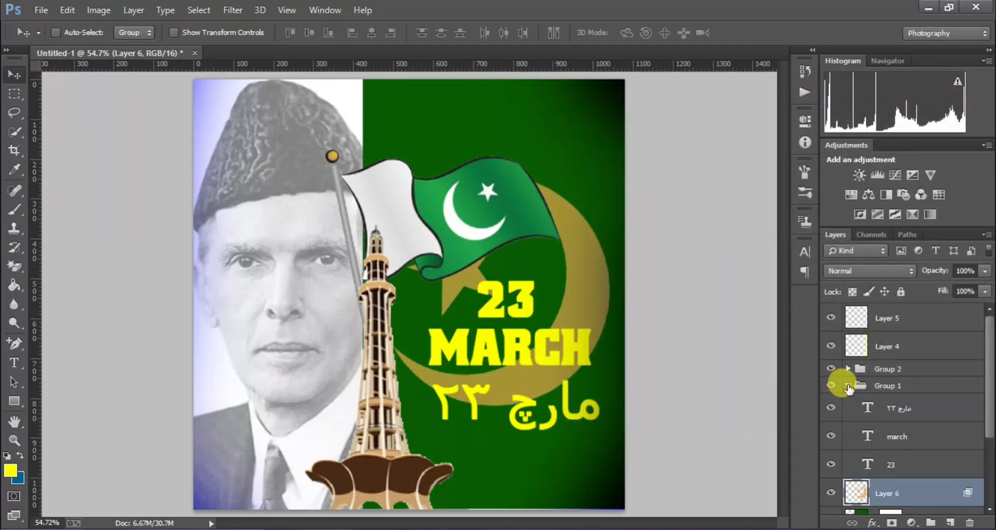
{"action": "left_click", "coordinate": [851, 407]}
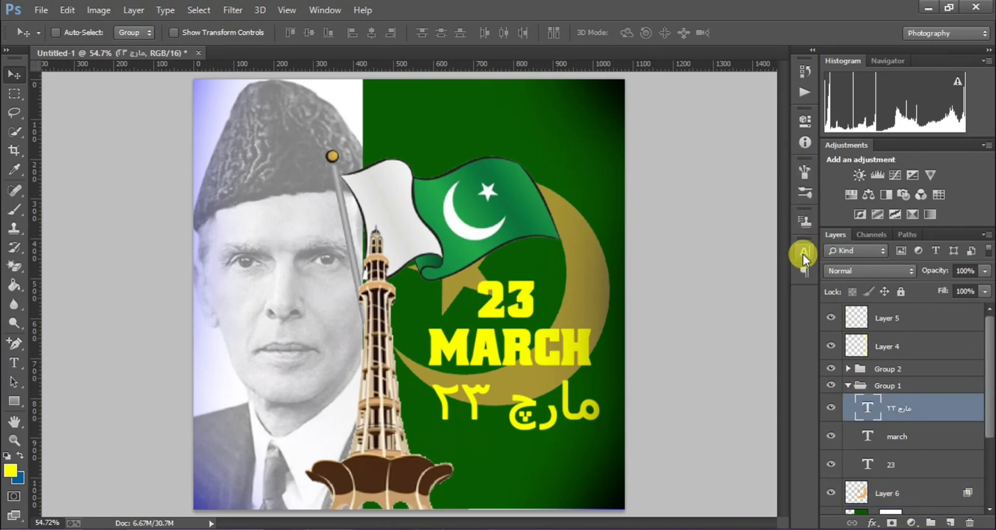
{"action": "left_click", "coordinate": [803, 254]}
{"action": "left_click", "coordinate": [765, 332]}
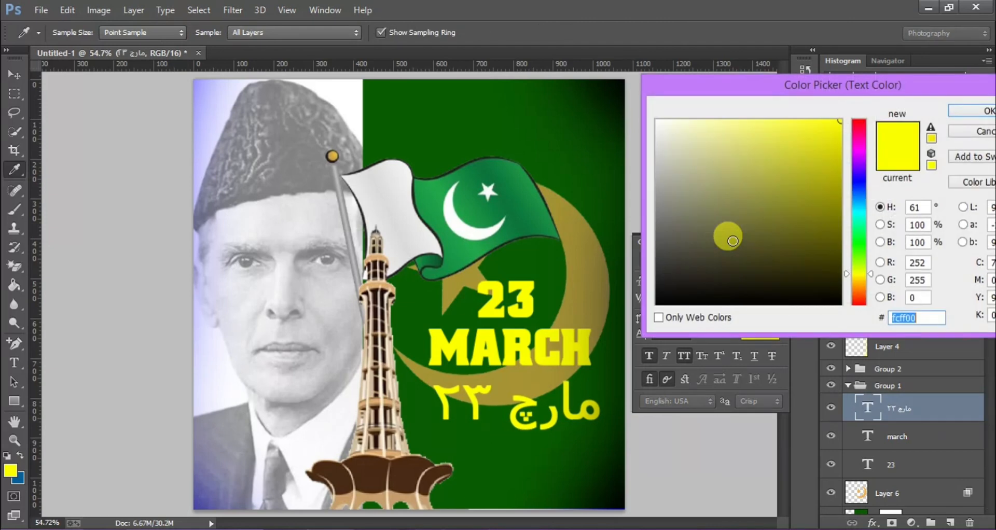
{"action": "key", "text": "Escape"}
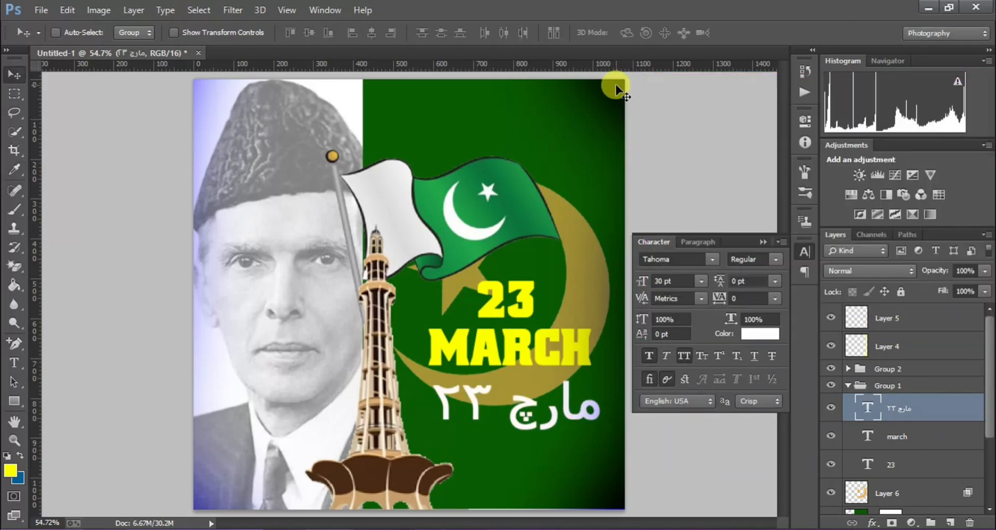
Change the "march" text layer's colour from the Character settings to white.
{"action": "left_click", "coordinate": [763, 242]}
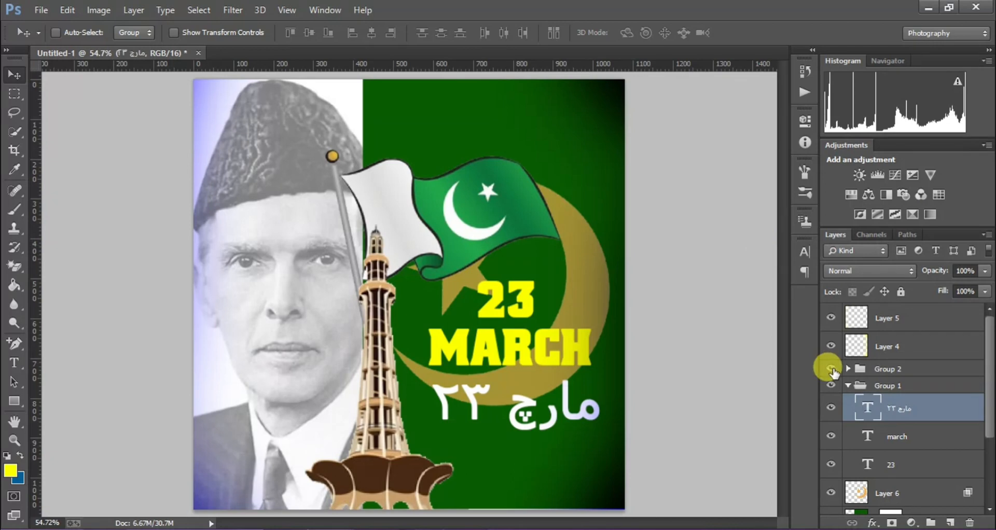
{"action": "left_click", "coordinate": [887, 439]}
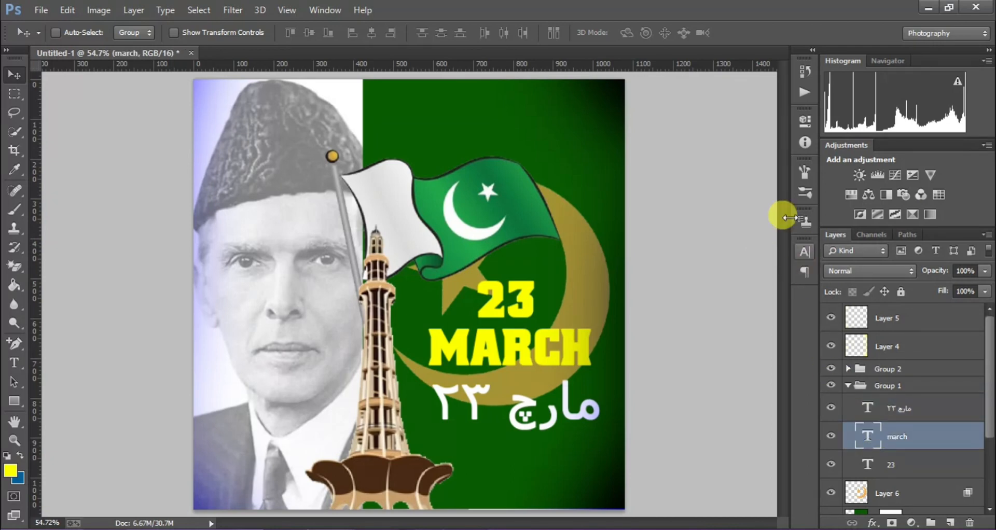
{"action": "left_click", "coordinate": [806, 252]}
{"action": "left_click", "coordinate": [753, 332]}
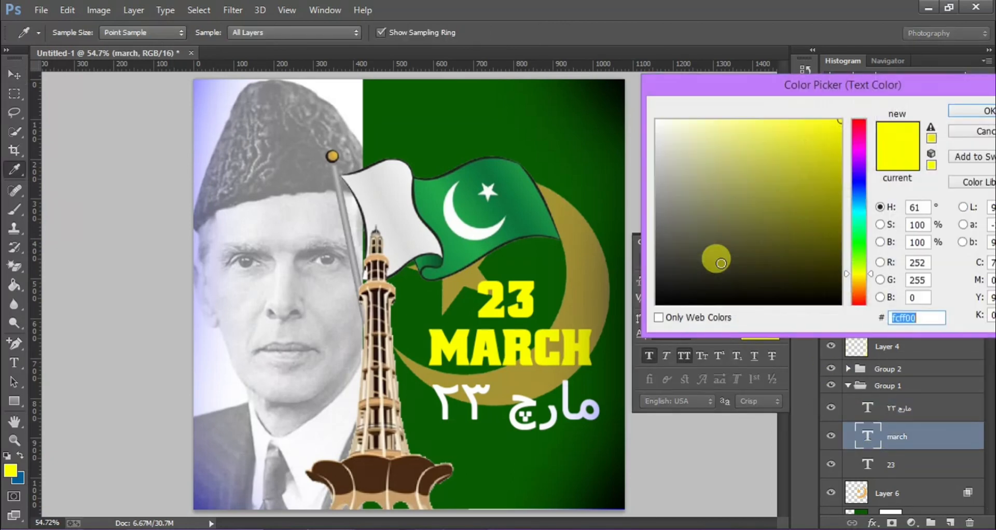
{"action": "left_click_drag", "start_coordinate": [716, 259], "coordinate": [632, 47]}
{"action": "key", "text": "Return"}
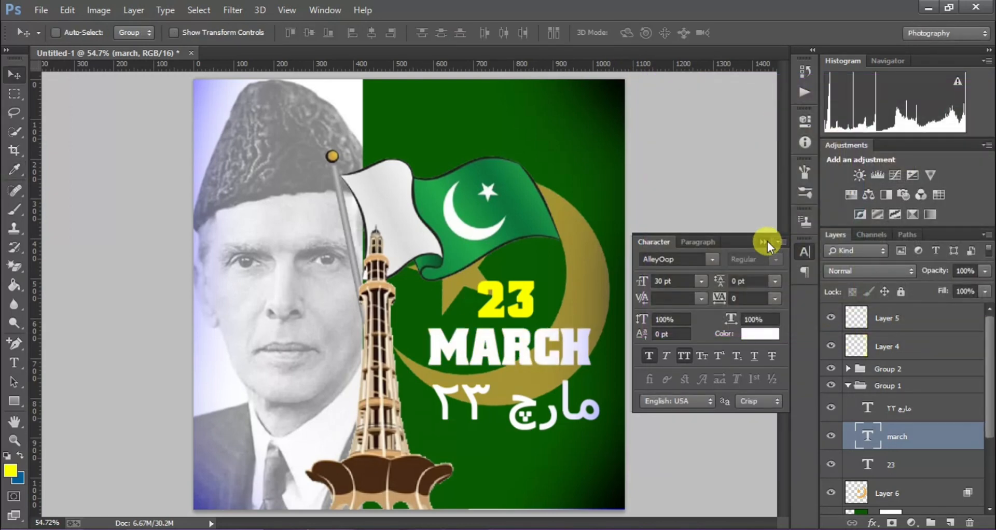
{"action": "left_click", "coordinate": [766, 241]}
Recolour the "23" text layer white (ffffff) to match the rest of the date text.
{"action": "left_click", "coordinate": [887, 471]}
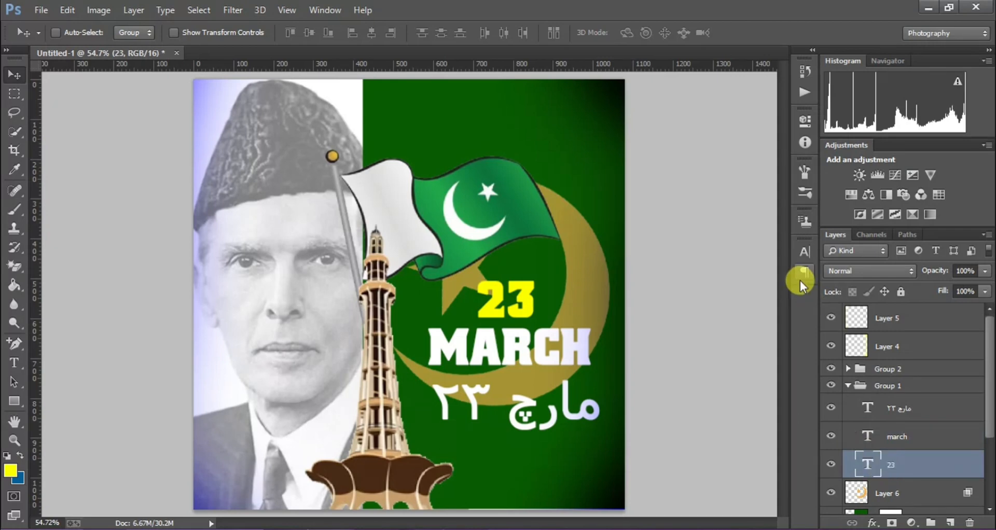
{"action": "left_click", "coordinate": [804, 251]}
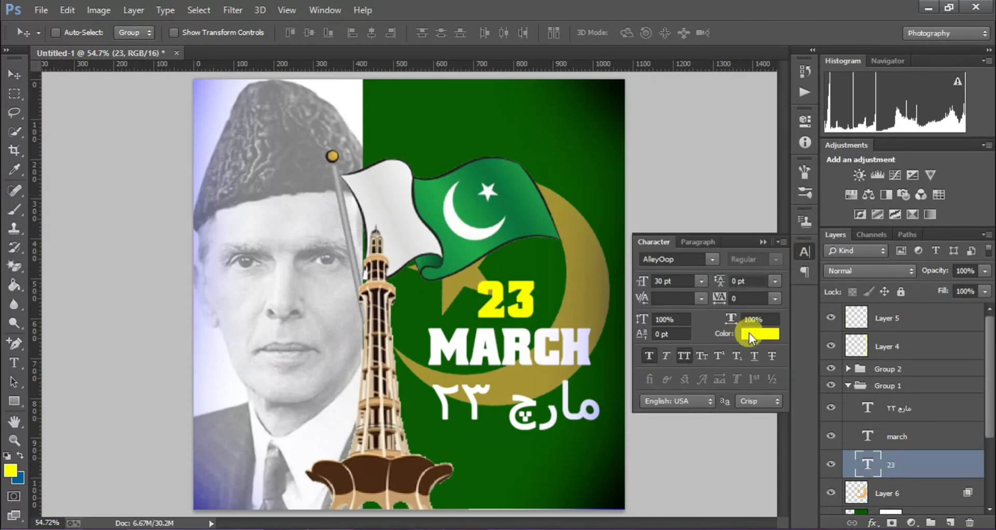
{"action": "left_click", "coordinate": [751, 331]}
{"action": "left_click_drag", "start_coordinate": [700, 169], "coordinate": [605, 85]}
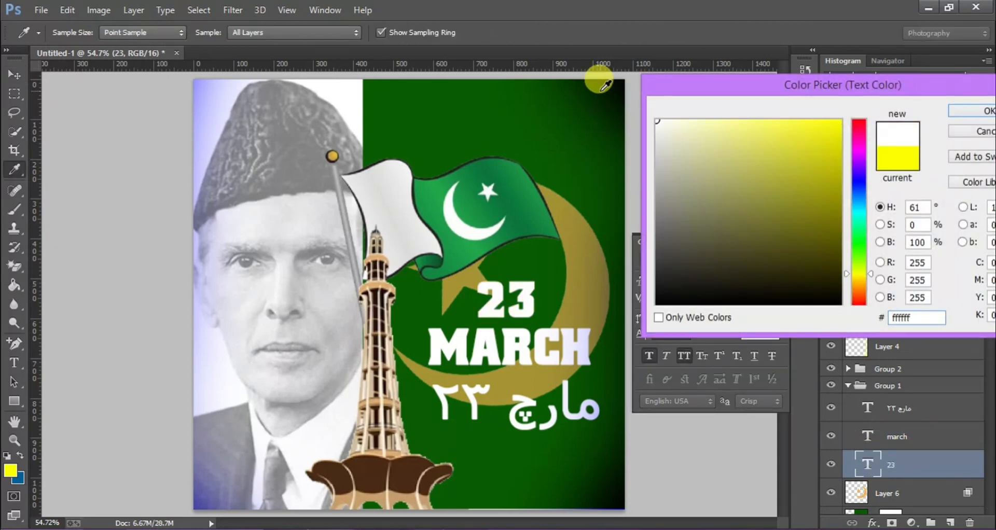
{"action": "key", "text": "Return"}
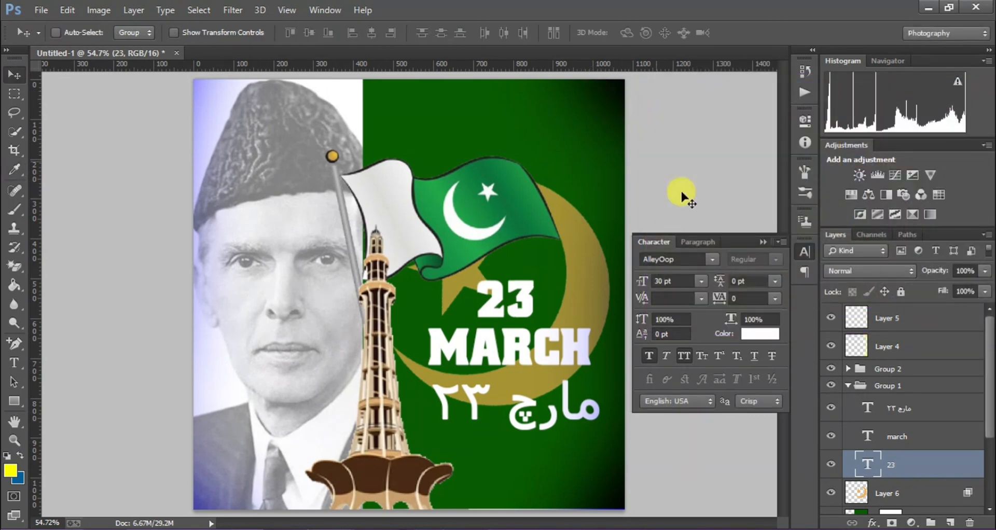
{"action": "left_click", "coordinate": [759, 240]}
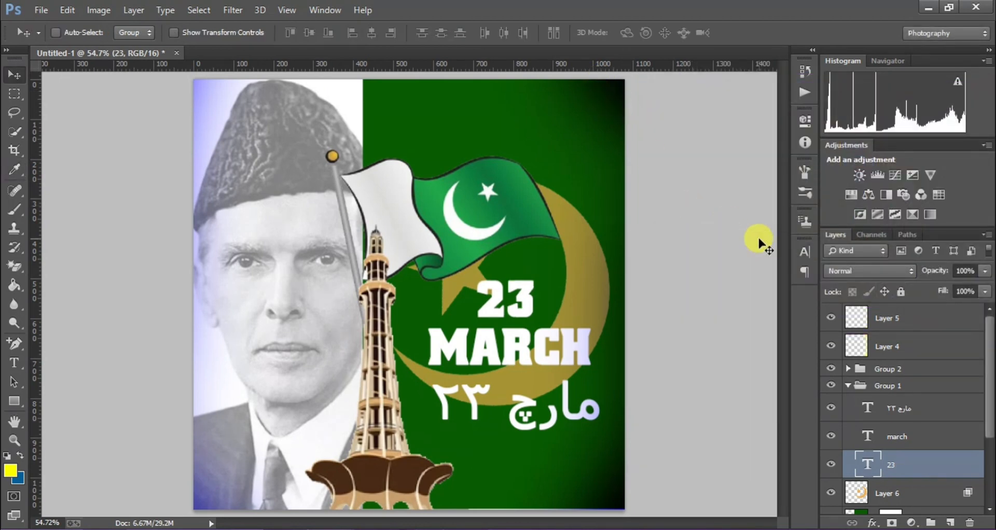